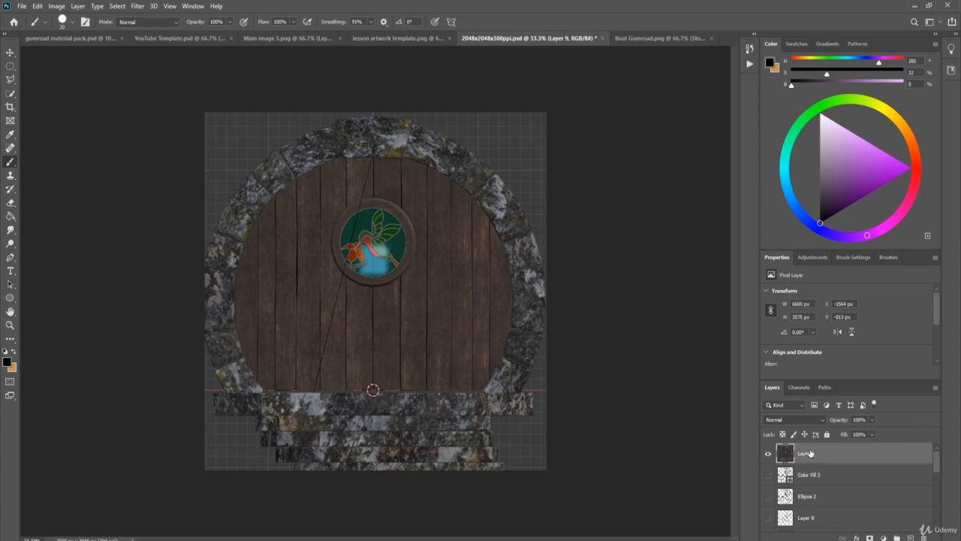
Lower the opacity of the door reference layer, Layer 9, and add a new empty layer above it.
left_click_drag(871, 419, 871, 434)
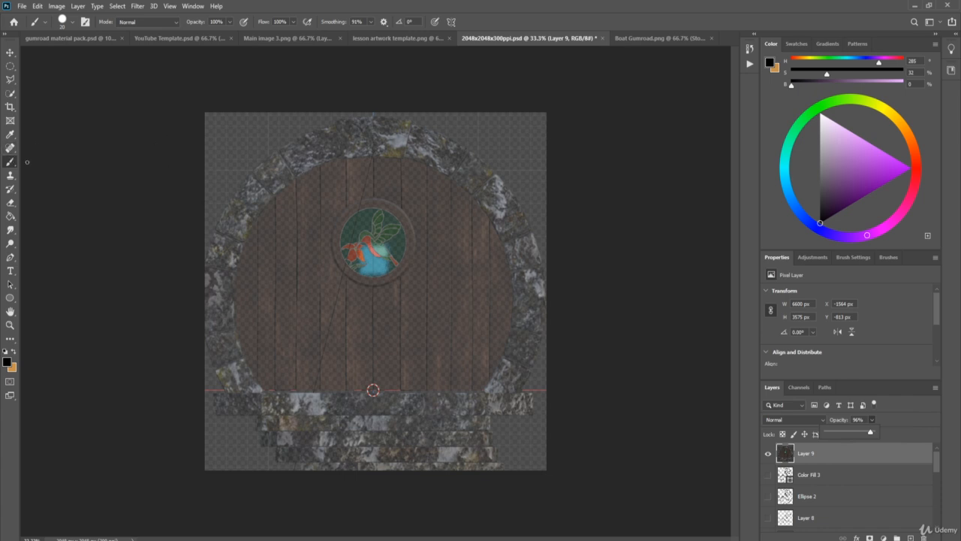
left_click(146, 133)
left_click(487, 234)
left_click(492, 241, "ctrl")
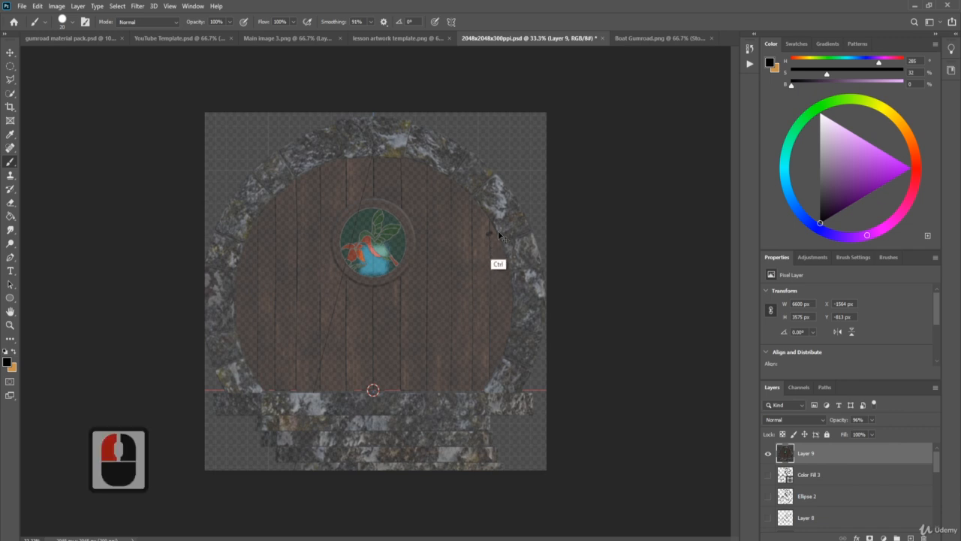
key("ctrl+z")
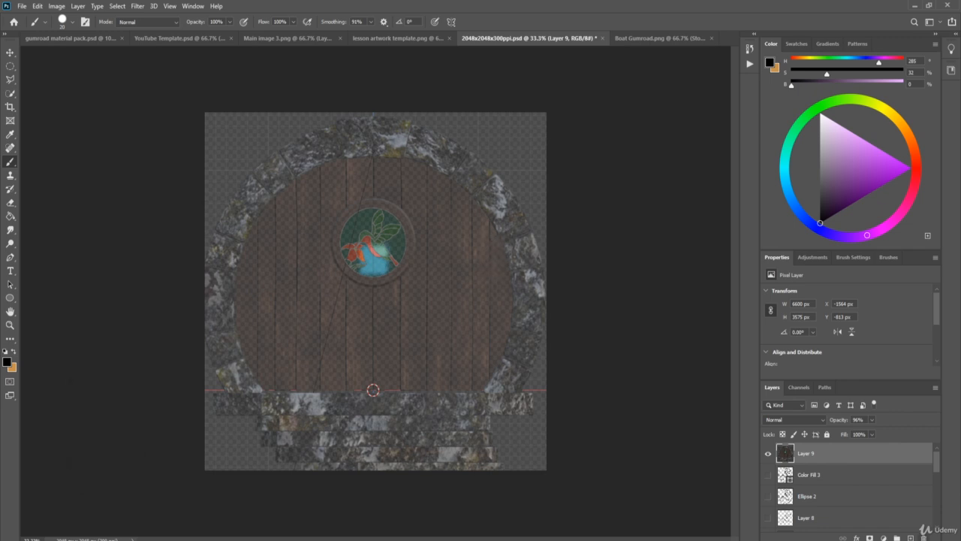
key("ctrl+shift+alt+n")
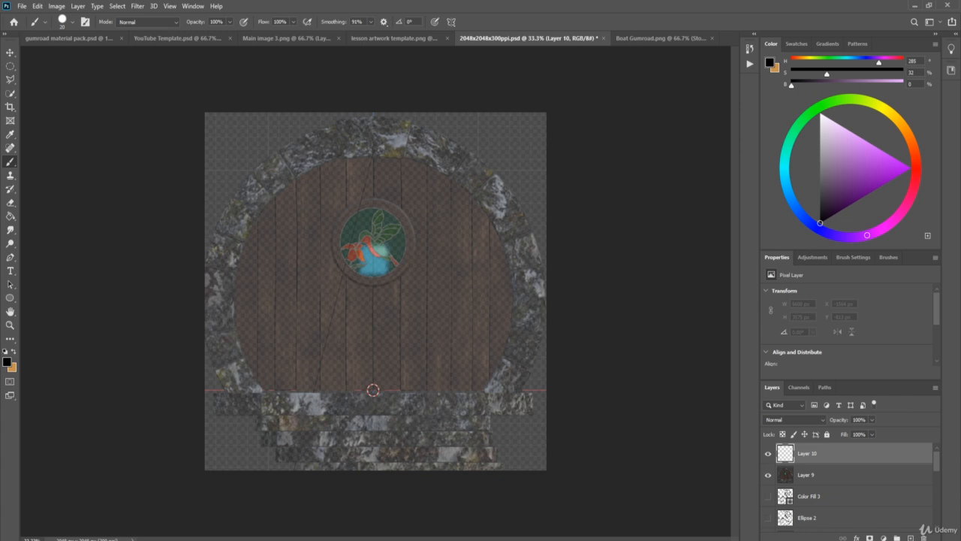
Brush three black guide curves across the door: an arch above the window, a curve beneath it, and a wave ending in a curl below.
mouse_move(488, 225)
left_mouse_down()
mouse_move(430, 177)
mouse_move(437, 193)
mouse_move(395, 171)
mouse_move(365, 167)
mouse_move(325, 178)
mouse_move(278, 233)
left_mouse_up()
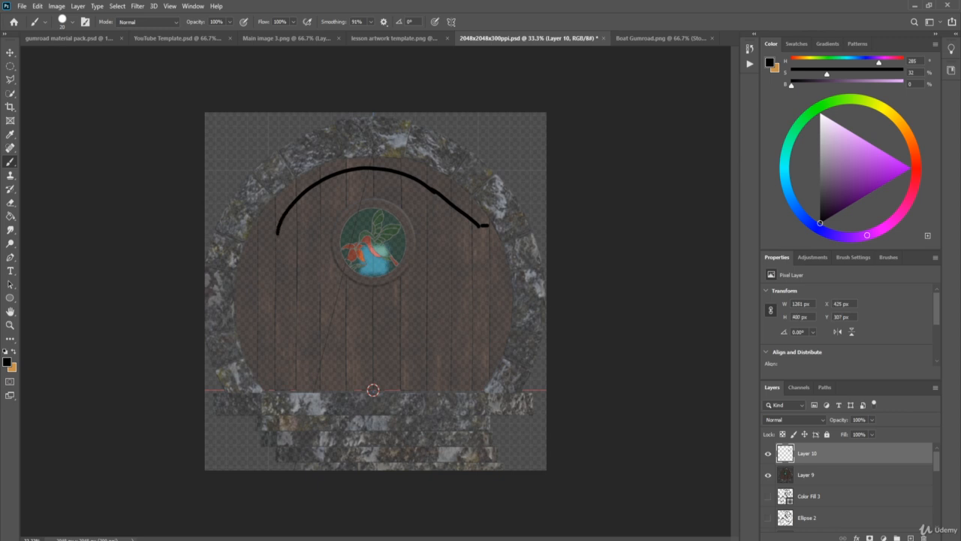
mouse_move(480, 242)
left_mouse_down()
mouse_move(455, 241)
mouse_move(404, 290)
mouse_move(355, 300)
mouse_move(332, 282)
mouse_move(361, 301)
mouse_move(323, 258)
left_mouse_up()
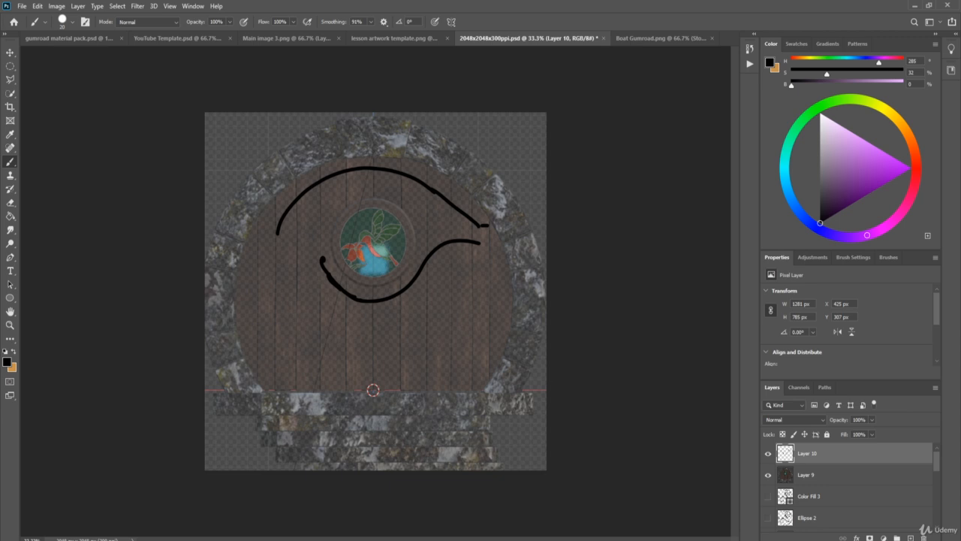
mouse_move(505, 332)
left_mouse_down()
mouse_move(398, 372)
mouse_move(359, 366)
mouse_move(346, 335)
mouse_move(335, 361)
mouse_move(349, 356)
mouse_move(316, 341)
mouse_move(301, 348)
mouse_move(296, 372)
mouse_move(312, 382)
mouse_move(326, 357)
left_mouse_up()
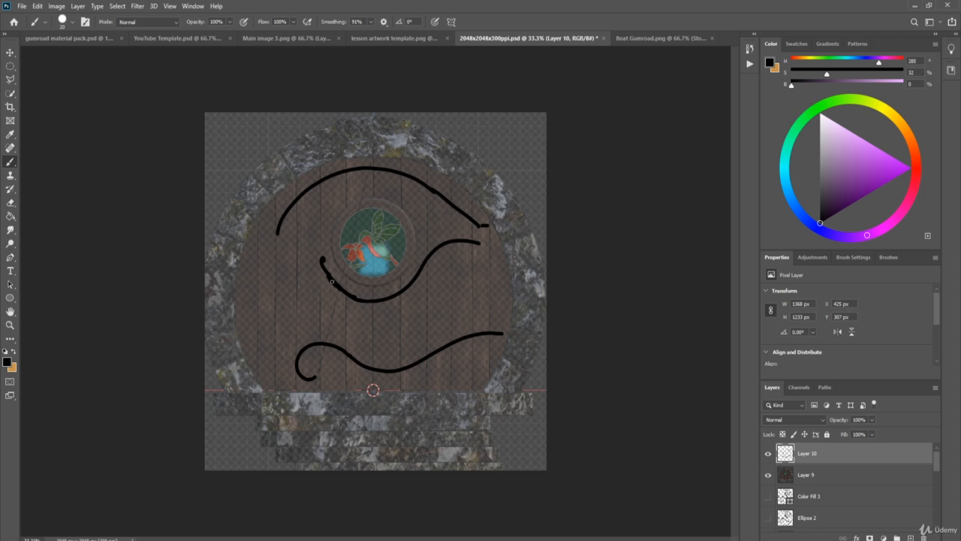
Erase the uneven inner end of the curve beneath the window and redraw it with a small curl at its tip.
key("e")
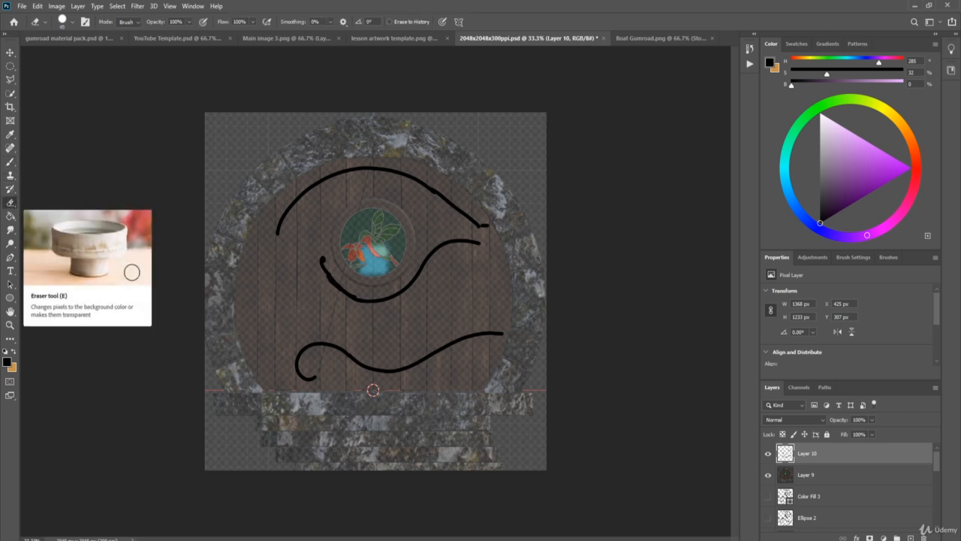
mouse_move(324, 256)
left_mouse_down()
mouse_move(344, 295)
mouse_move(324, 266)
mouse_move(364, 306)
mouse_move(346, 288)
left_mouse_up()
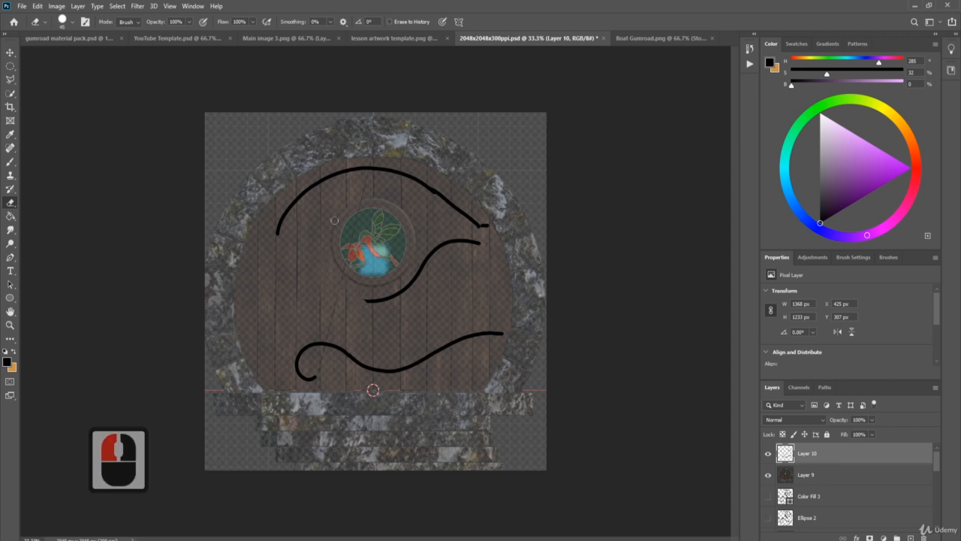
key("b")
mouse_move(371, 301)
left_mouse_down()
mouse_move(326, 282)
mouse_move(321, 257)
left_mouse_up()
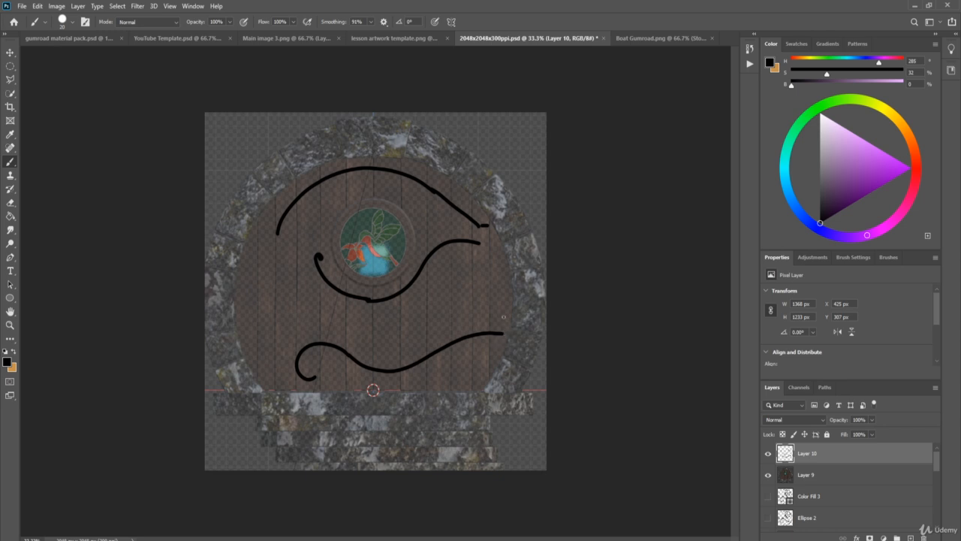
Draw the lower hinge's outer end edge, and try a curved end on the upper hinge before erasing that stroke.
left_click_drag(503, 333, 506, 301)
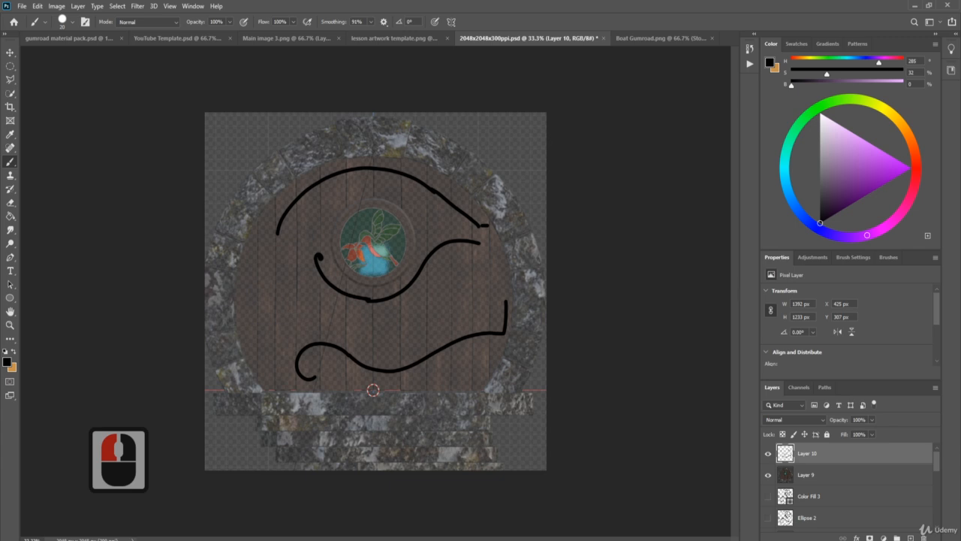
left_click_drag(489, 223, 504, 252)
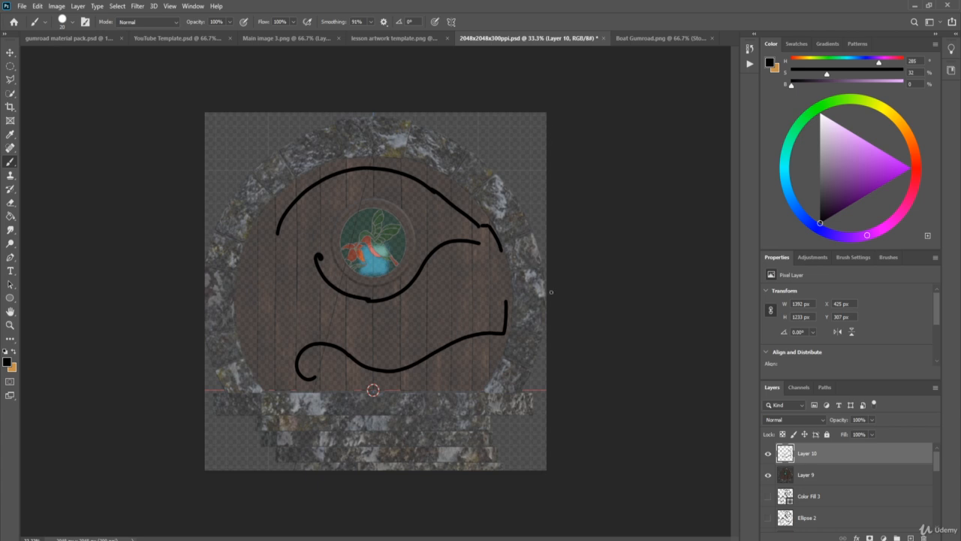
key("e")
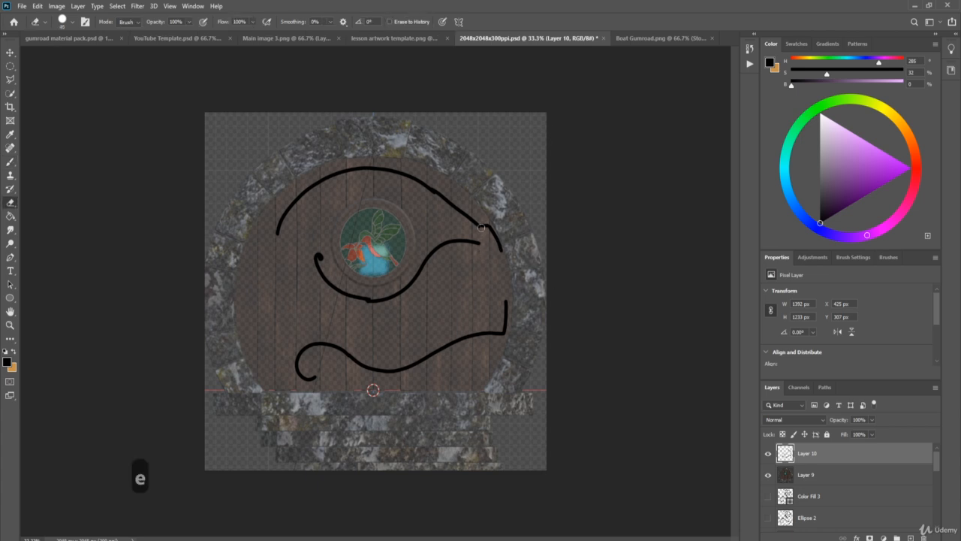
left_click_drag(501, 255, 490, 212)
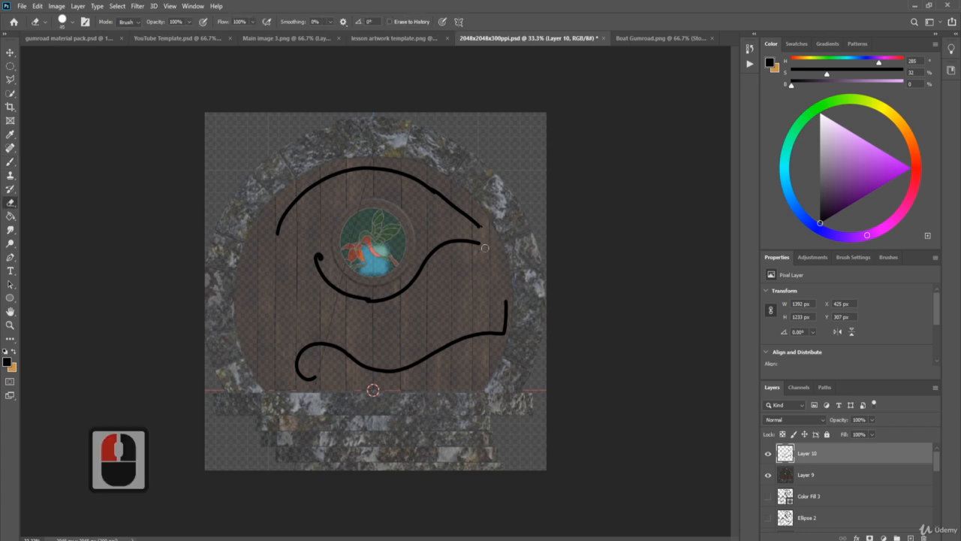
Draw the upper hinge's outer end with a straight slanted edge and short horizontal lines at its two corners.
key("b")
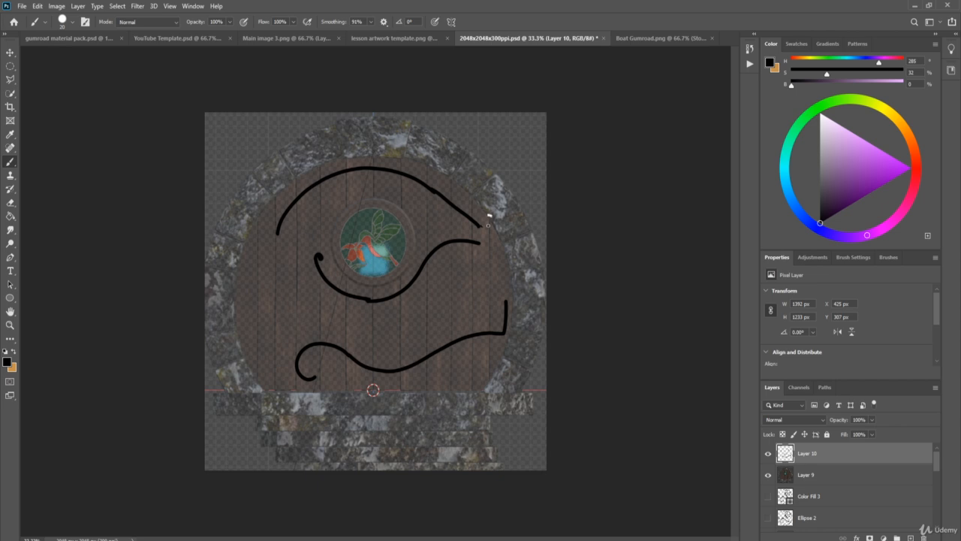
left_click_drag(488, 224, 501, 257)
left_click(476, 256)
left_click(476, 256, "shift")
left_click_drag(475, 257, 503, 255)
left_click(473, 253, "shift")
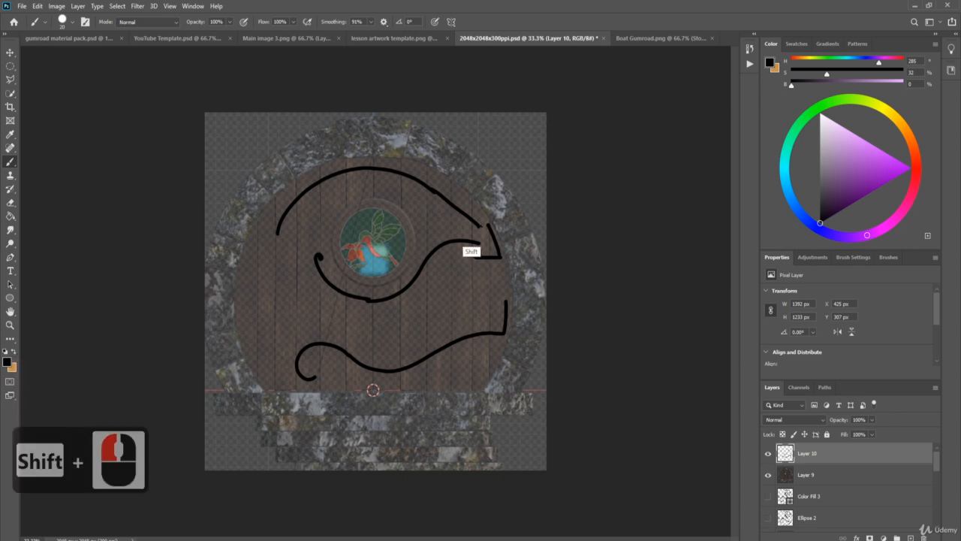
left_click(468, 224)
left_click_drag(468, 224, 490, 226)
left_click(499, 256, "shift")
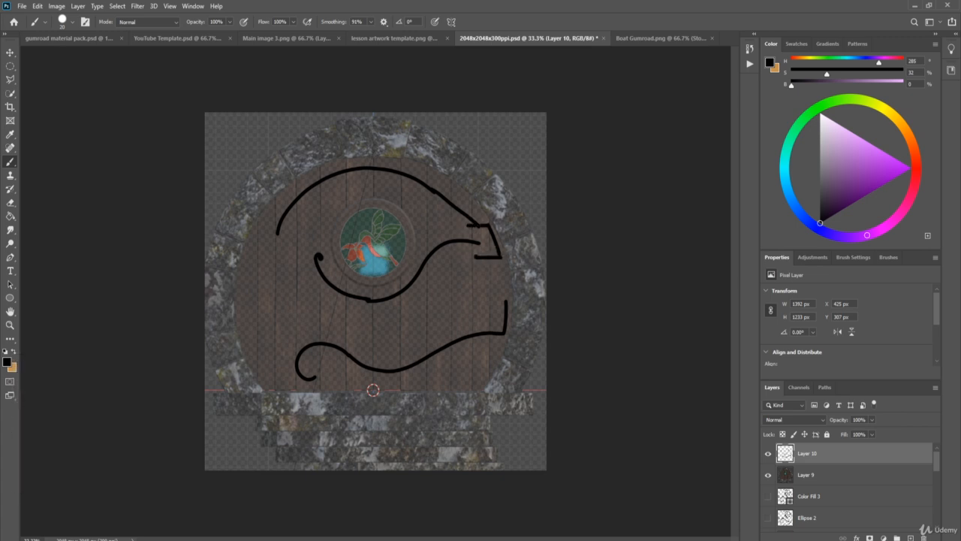
Close the lower hinge's outline with a straight upper corner and a second wavy edge running from the curl to the outer end.
left_click(374, 390)
left_click_drag(475, 303, 510, 303)
left_click(506, 331, "shift")
mouse_move(314, 373)
left_mouse_down()
mouse_move(322, 336)
mouse_move(317, 376)
mouse_move(321, 368)
mouse_move(296, 377)
mouse_move(286, 360)
mouse_move(312, 331)
mouse_move(398, 360)
mouse_move(488, 302)
left_mouse_up()
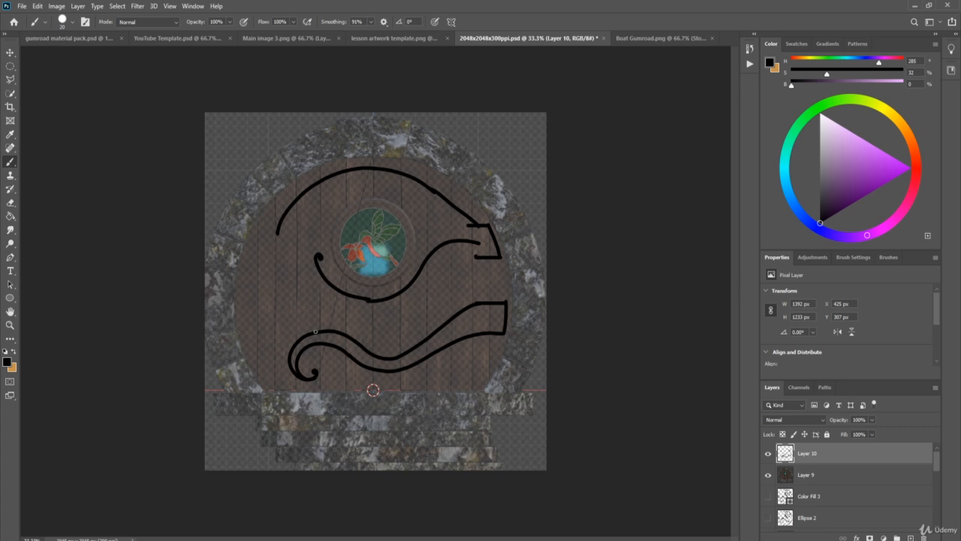
Add a forked curl to the lower hinge's inner end and two small curls beneath the upper hinge's lower arm.
mouse_move(315, 331)
left_mouse_down()
mouse_move(294, 319)
mouse_move(301, 299)
mouse_move(311, 307)
mouse_move(300, 308)
mouse_move(301, 322)
mouse_move(324, 331)
mouse_move(300, 327)
mouse_move(301, 342)
mouse_move(317, 330)
left_mouse_up()
left_click_drag(350, 297, 352, 314)
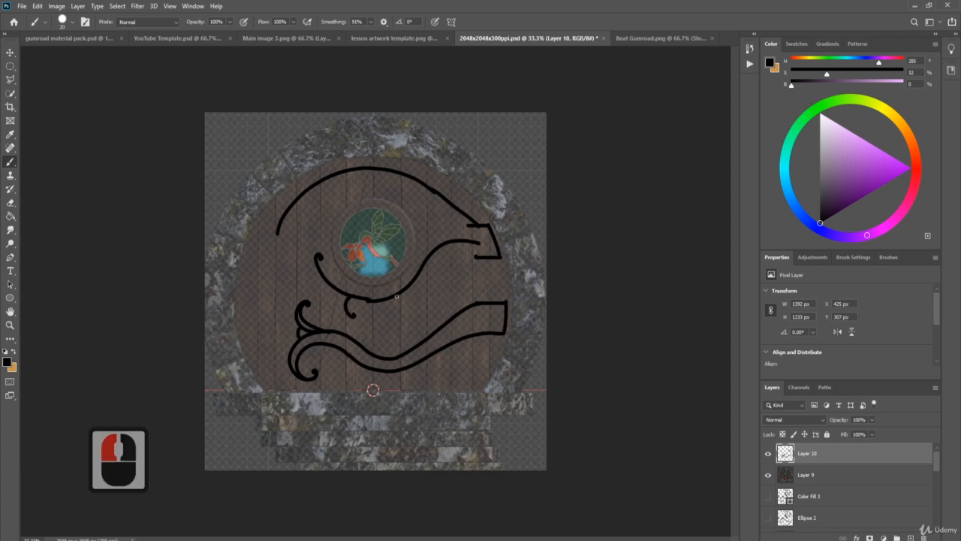
left_click_drag(397, 297, 421, 302)
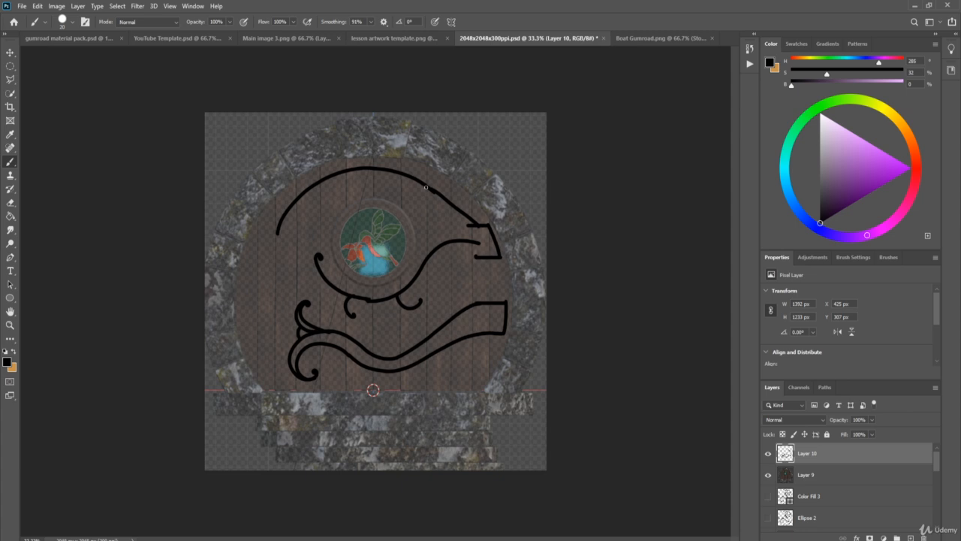
Draw the second edge of both upper hinge arms and close the outlines of the two small curls beneath the lower arm.
left_click_drag(279, 240, 289, 220)
mouse_move(280, 238)
left_mouse_down()
mouse_move(304, 196)
mouse_move(386, 177)
mouse_move(415, 187)
mouse_move(458, 234)
mouse_move(481, 243)
left_mouse_up()
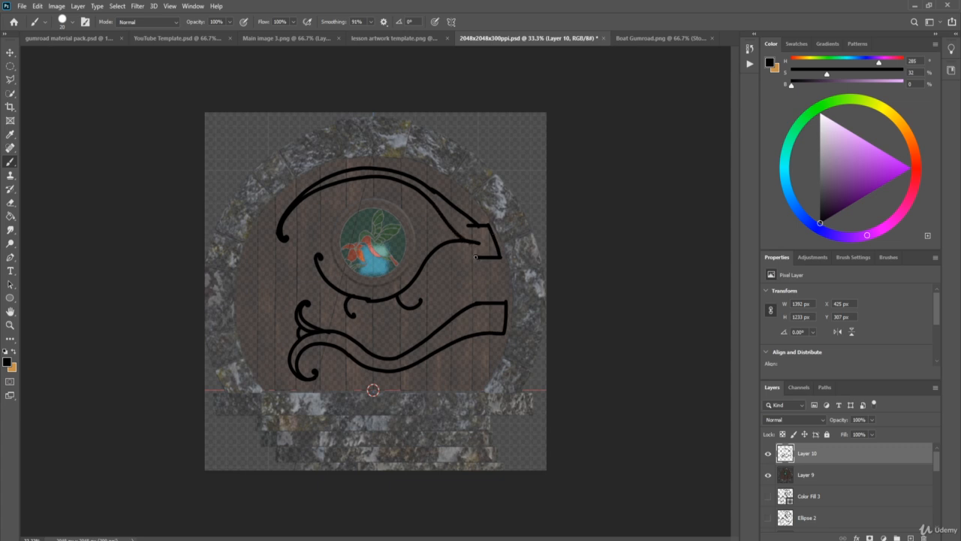
mouse_move(479, 257)
left_mouse_down()
mouse_move(443, 258)
mouse_move(381, 308)
mouse_move(331, 290)
mouse_move(319, 257)
left_mouse_up()
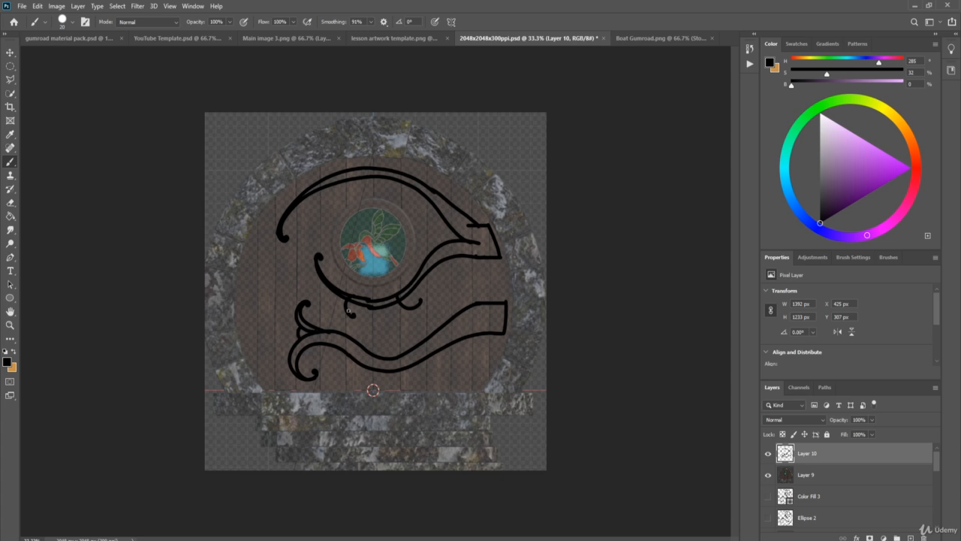
left_click_drag(348, 311, 364, 296)
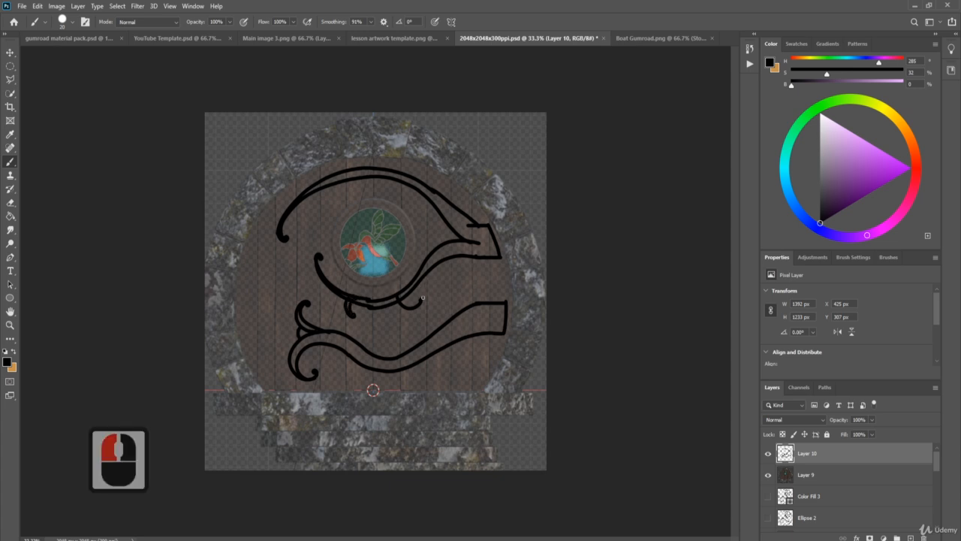
left_click_drag(423, 298, 403, 299)
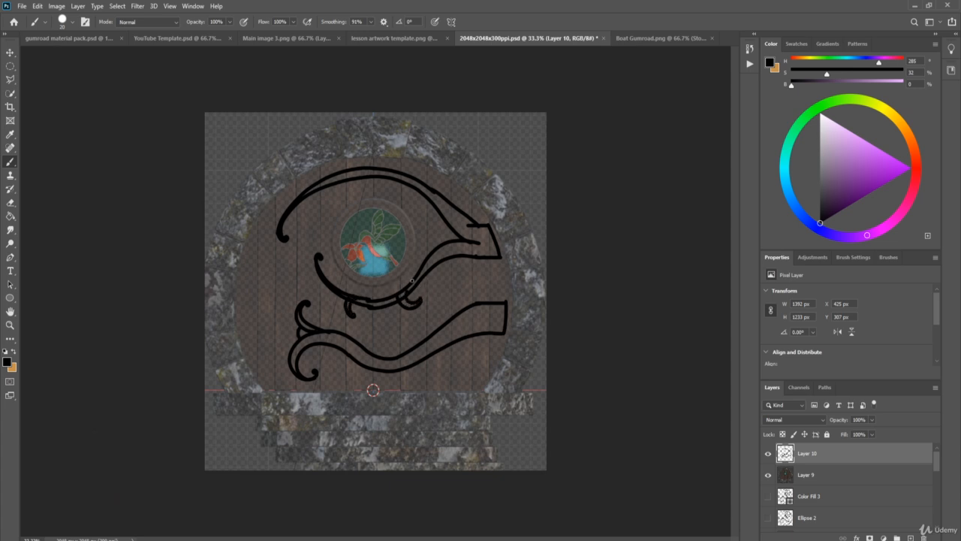
Fill the upper hinge's outlined arms, outer end and small curl with black using the Paint Bucket tool.
left_click(373, 390)
key("F9")
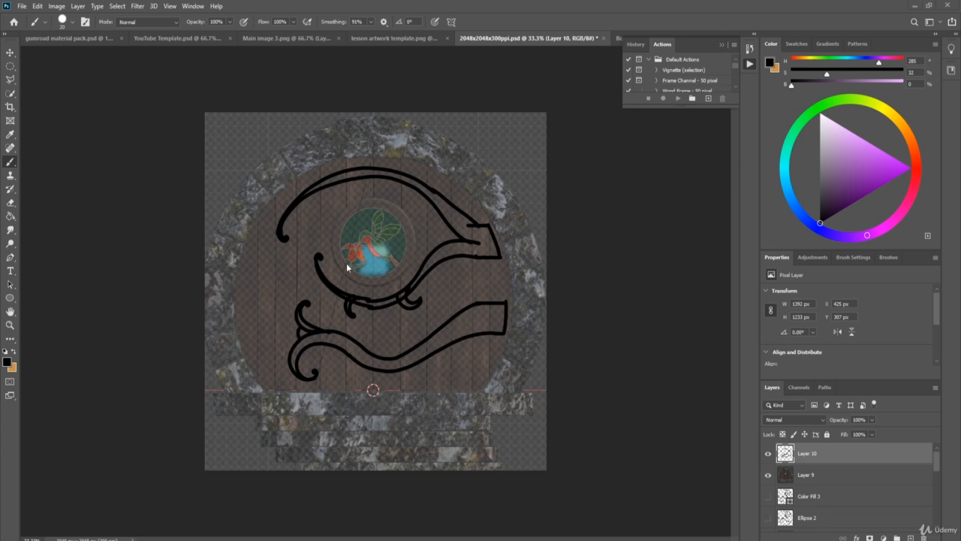
left_click(10, 216)
left_click(11, 217)
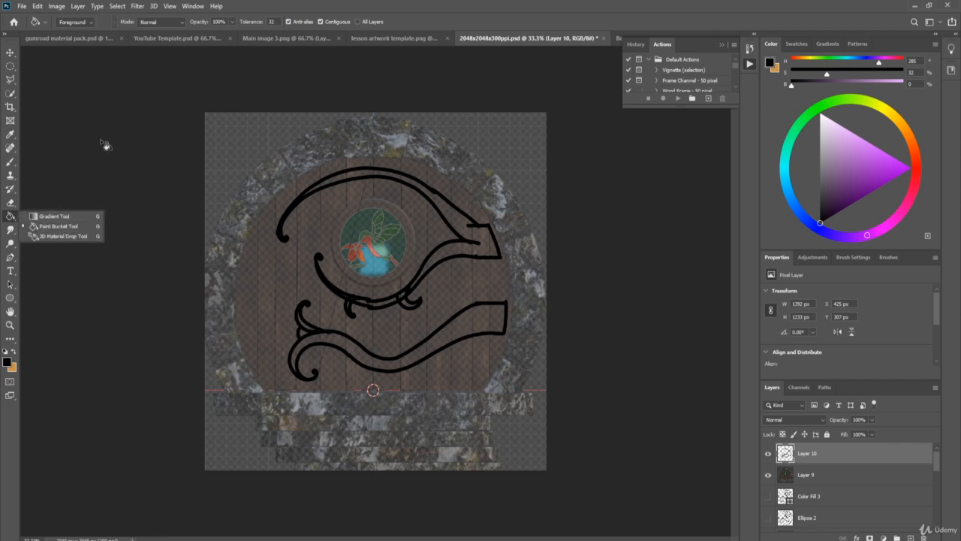
left_click(494, 252)
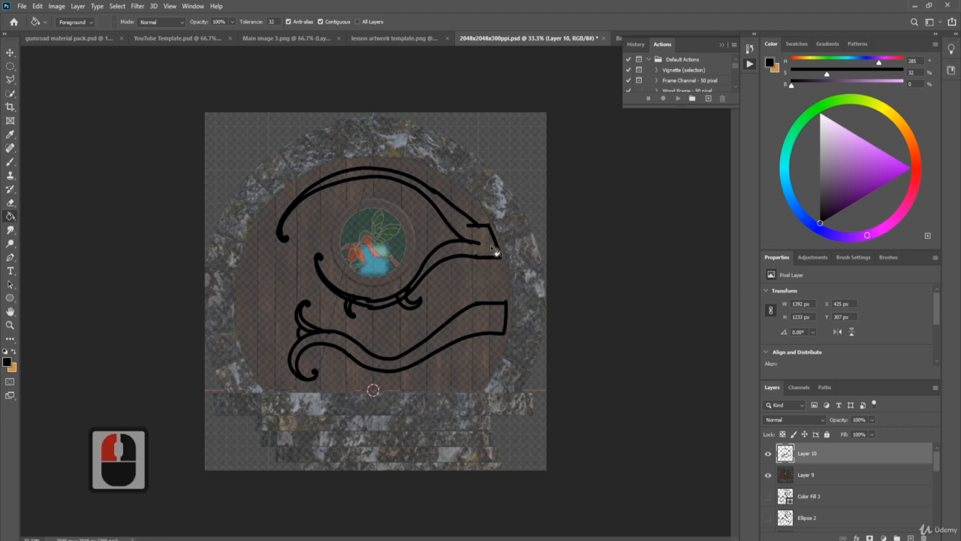
left_click(406, 306)
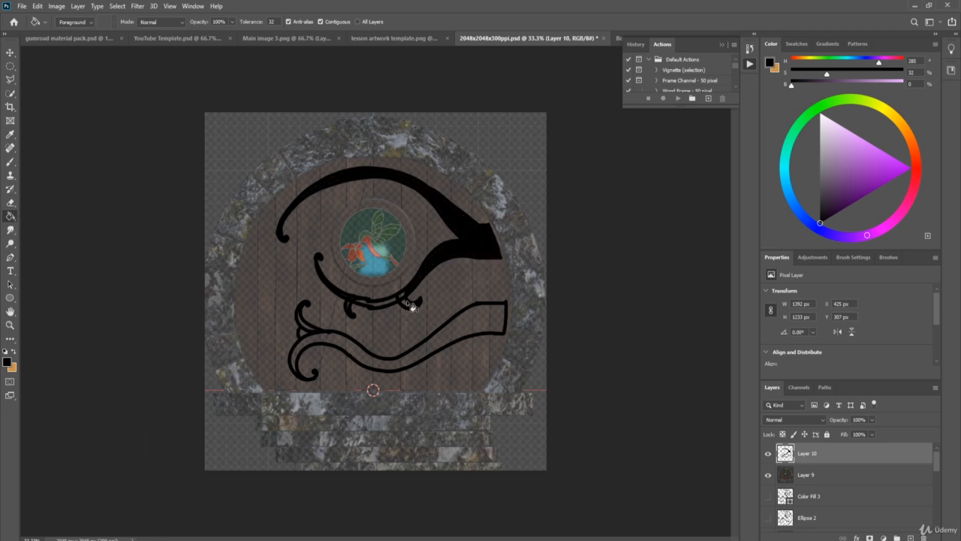
left_click(409, 306)
left_click(396, 304)
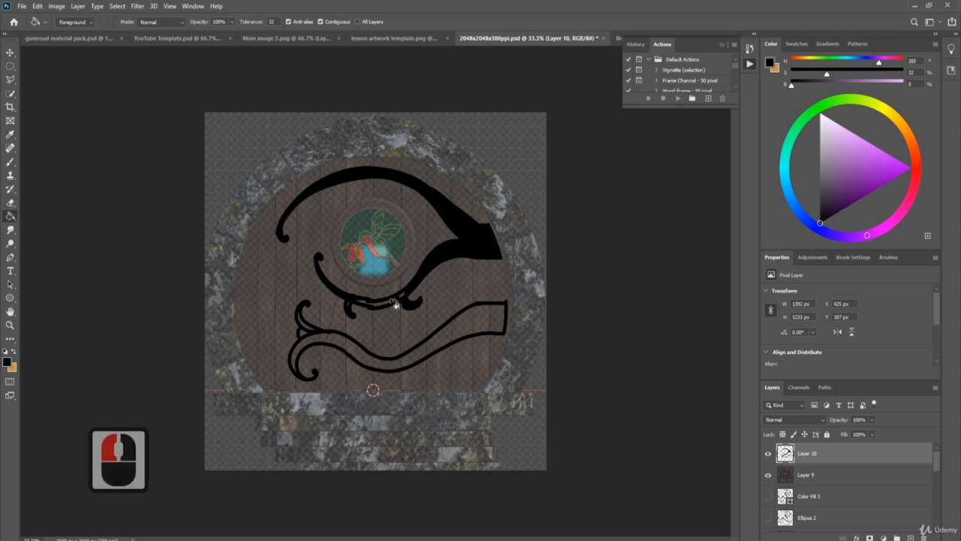
Fill the lower hinge and its forked curl with black, along with the remaining gap by the upper hinge's small curl.
left_click(432, 342)
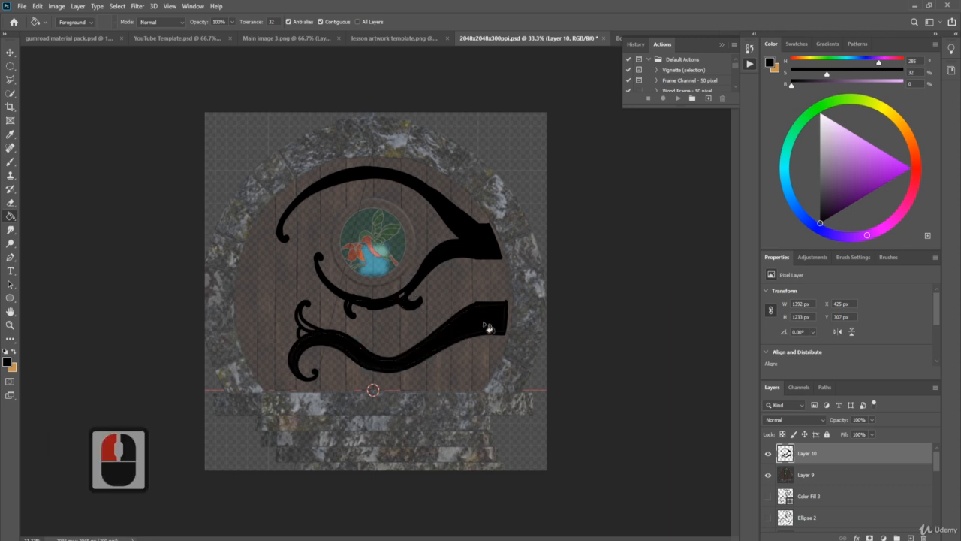
left_click(312, 332)
left_click(308, 335)
left_click(308, 335)
left_click(308, 335)
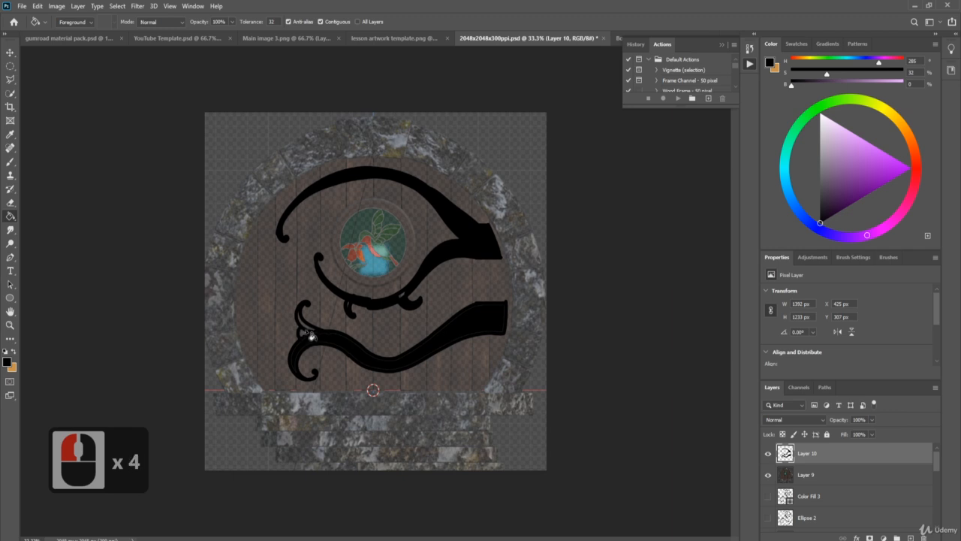
left_click(309, 331)
left_click(409, 298)
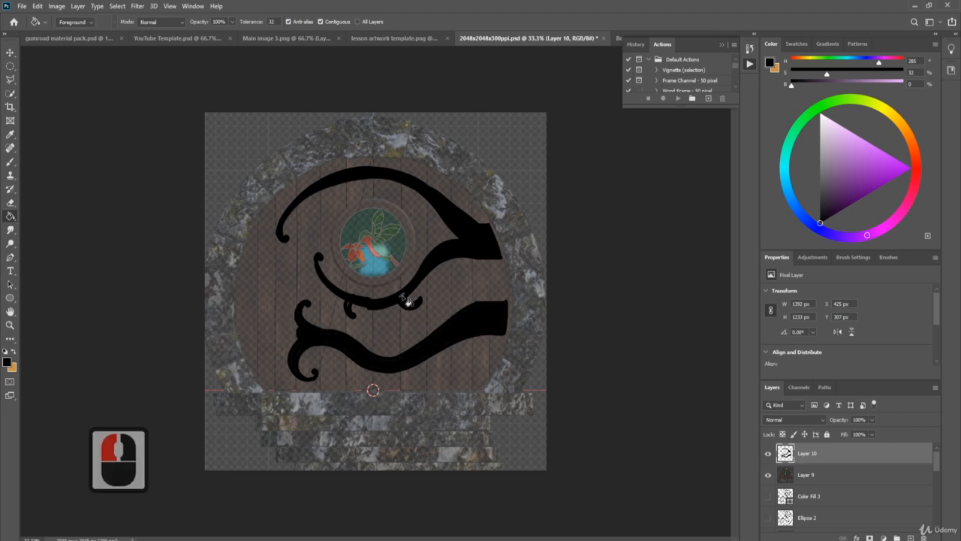
left_click(409, 298)
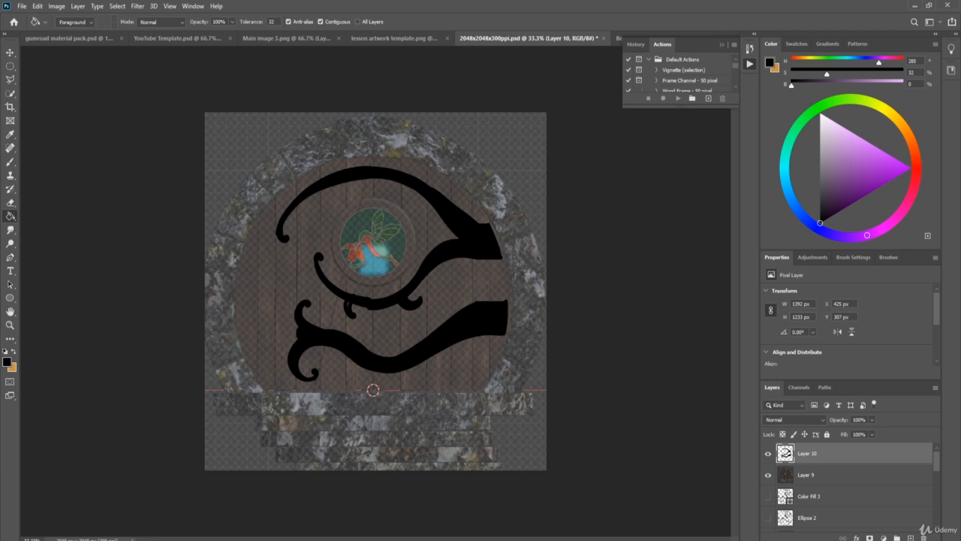
Brush a tapering black branch with a curled tip off the underside of the upper hinge's arch, beside the window.
key("b")
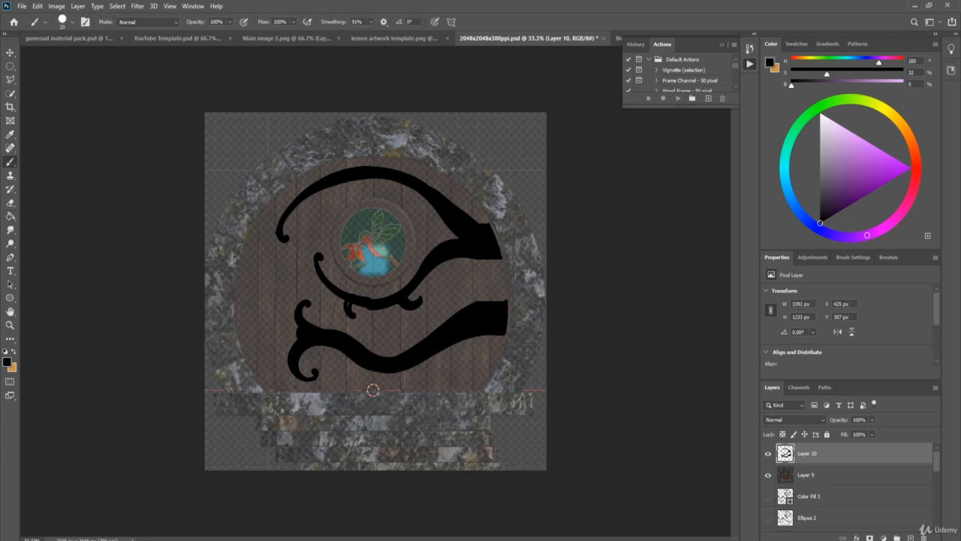
mouse_move(341, 185)
left_mouse_down()
mouse_move(316, 218)
mouse_move(324, 226)
mouse_move(328, 213)
mouse_move(319, 223)
mouse_move(320, 215)
left_mouse_up()
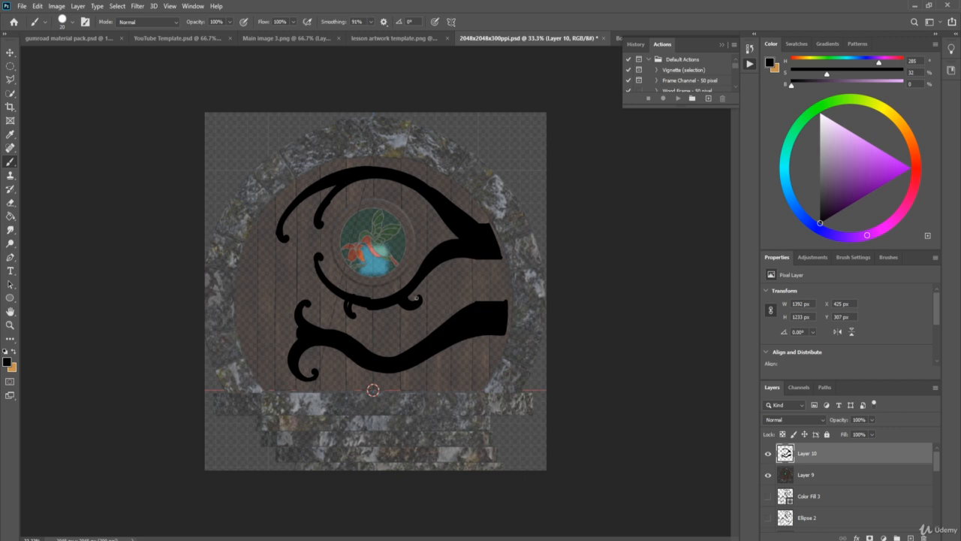
Erase the two small curls beneath the lower arm of the upper hinge.
left_click(419, 302)
left_click(413, 306)
key("e")
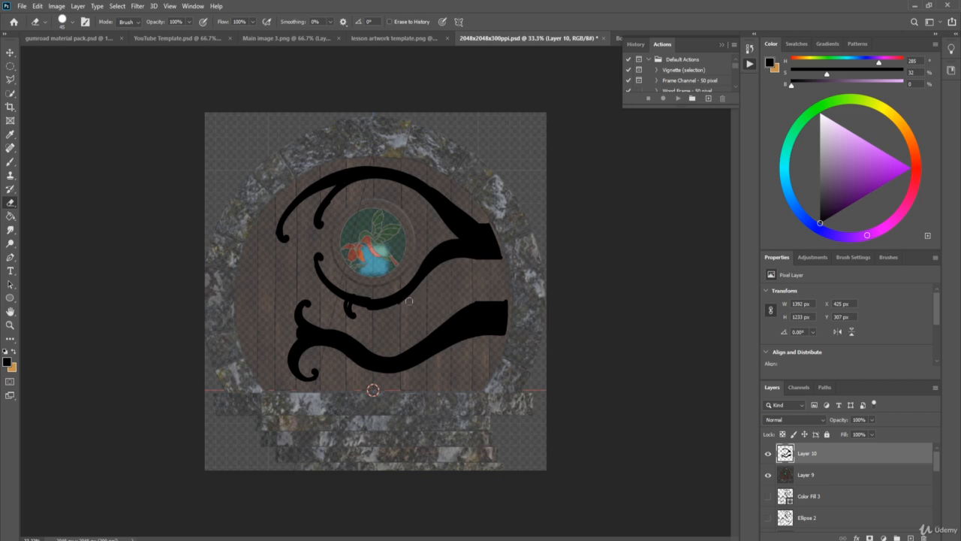
left_click(420, 301)
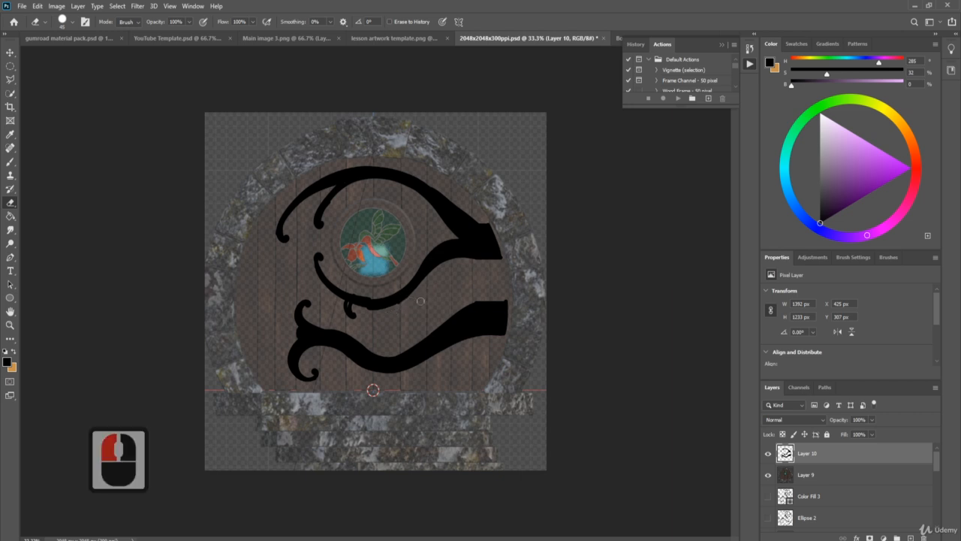
left_click(358, 310)
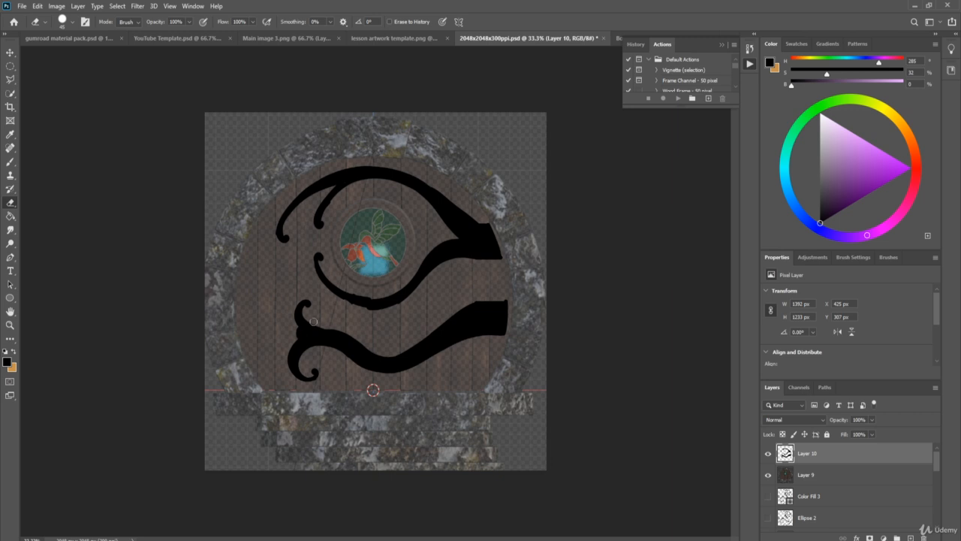
Smooth the upper edge of the lower hinge's stem with the Eraser.
left_click(339, 334)
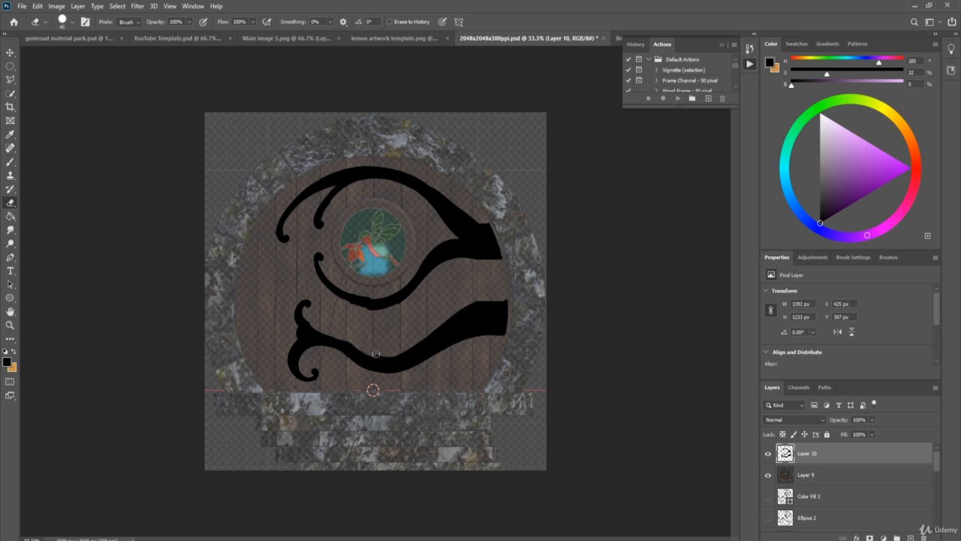
left_click(391, 354)
left_click(500, 282)
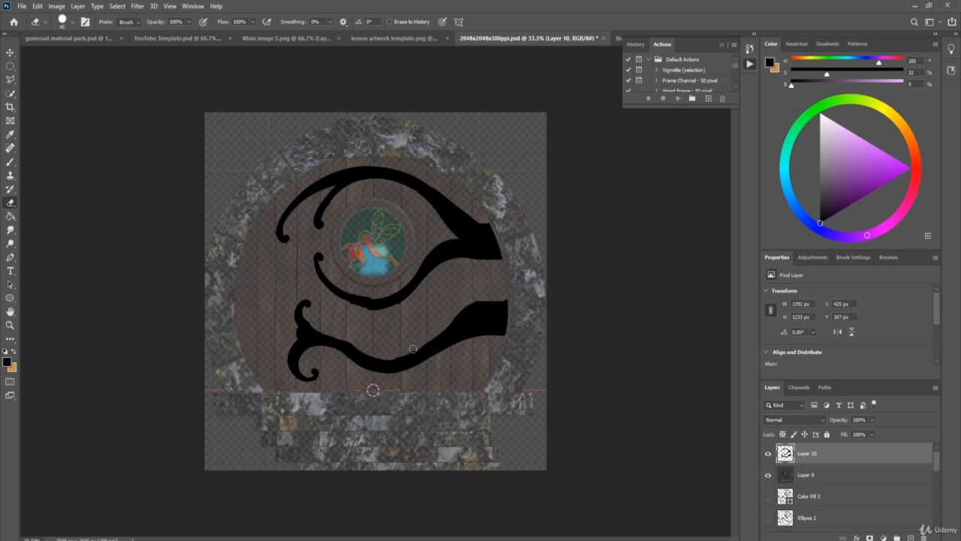
left_click(387, 357)
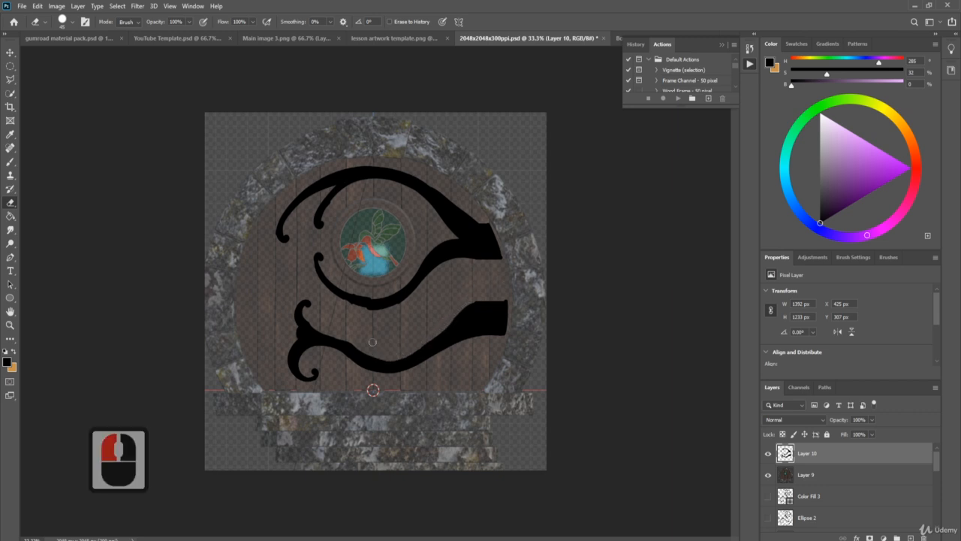
left_click(374, 390)
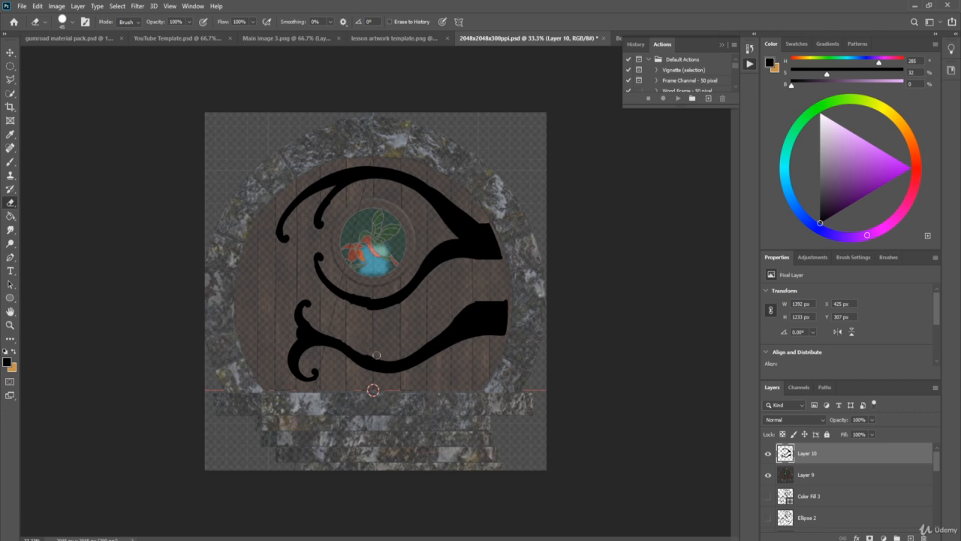
left_click(364, 349)
Trim the lower hinge's edge up to its forked curl and clean the underside of the upper hinge's lower arm.
left_click(321, 321)
left_click(345, 335)
left_click(374, 390)
left_click(323, 329)
left_click(311, 322)
left_click_drag(332, 295, 315, 285)
Brush a solid black downward curl off the underside of the upper hinge's lower arm, where the arm bends toward its base.
key("b")
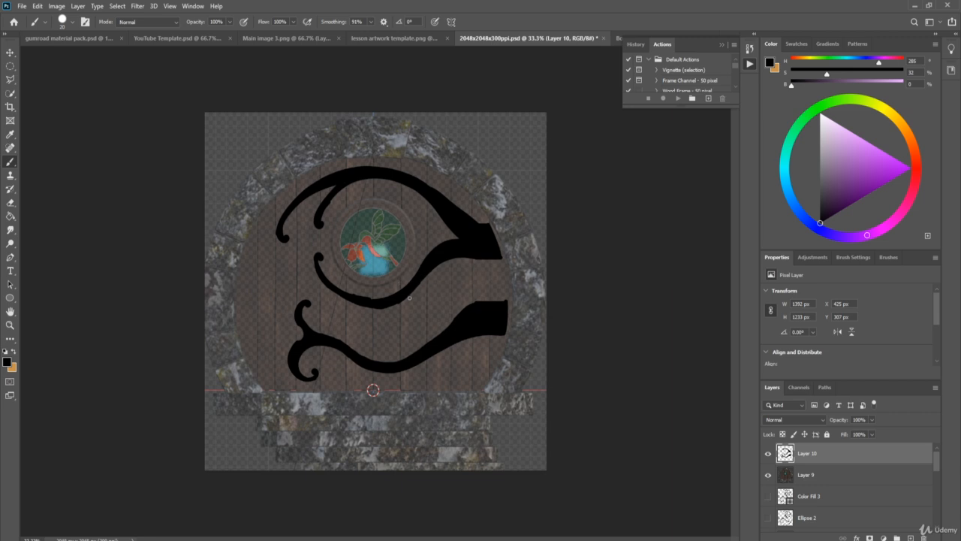
mouse_move(396, 302)
left_mouse_down()
mouse_move(422, 316)
mouse_move(412, 317)
mouse_move(417, 274)
mouse_move(417, 318)
left_mouse_up()
left_click(411, 293)
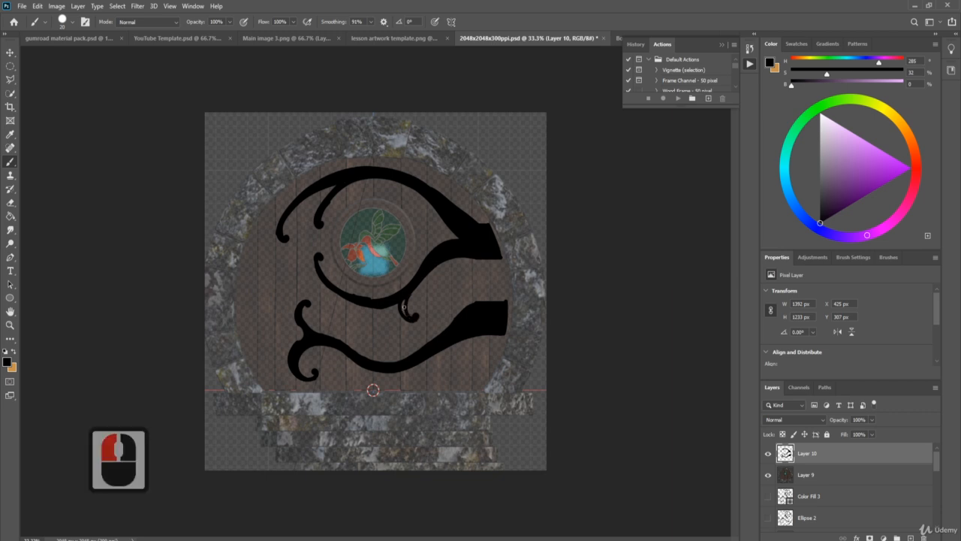
left_click(405, 307)
left_click(403, 299)
left_click(407, 293)
left_click(406, 300)
left_click(405, 298)
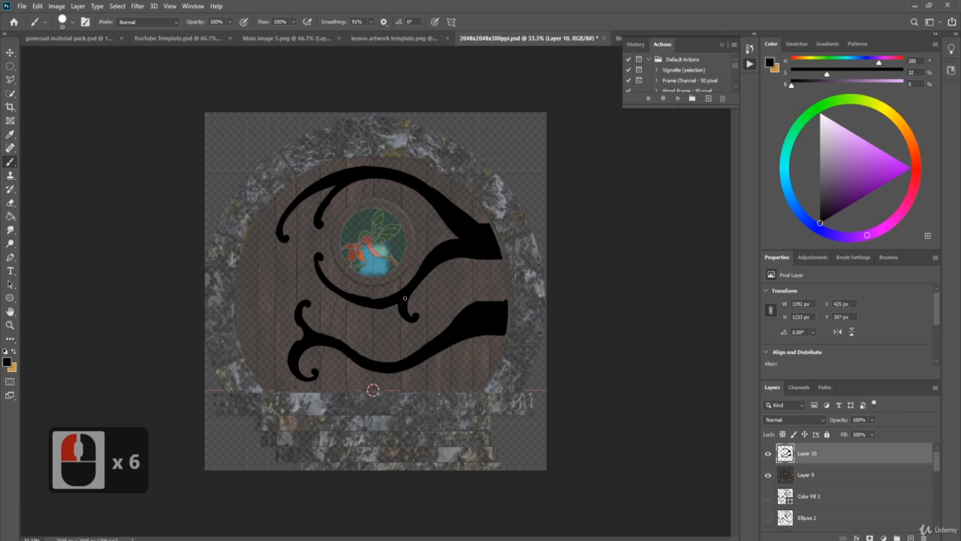
left_click(405, 298)
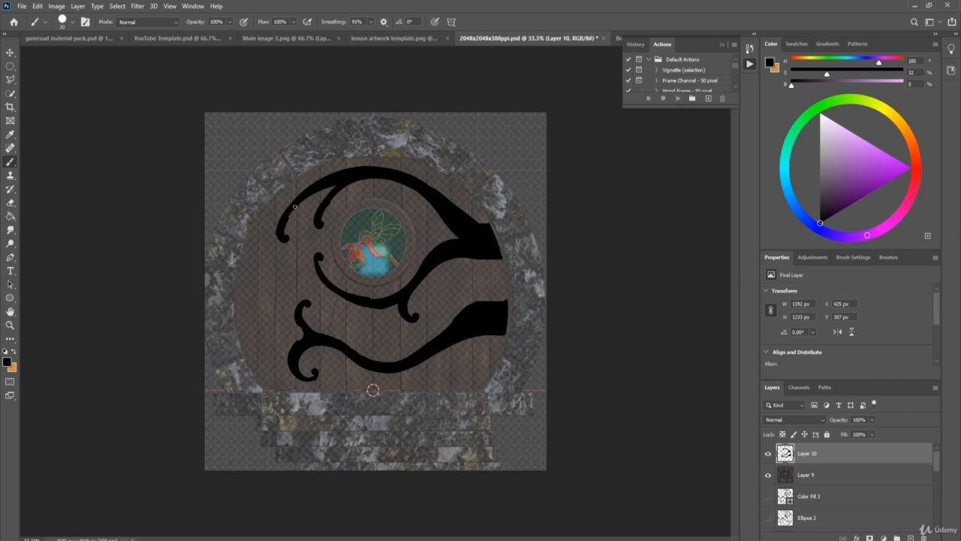
Thicken the inner branch beside the window where it joins the upper hinge's arch, using the black brush.
left_click(350, 176)
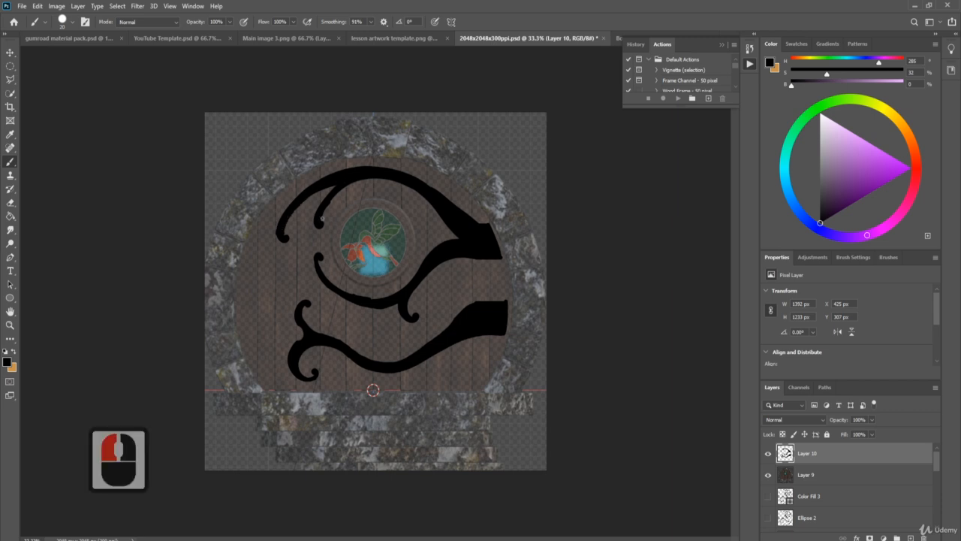
left_click_drag(323, 219, 322, 221)
left_click_drag(375, 172, 380, 172)
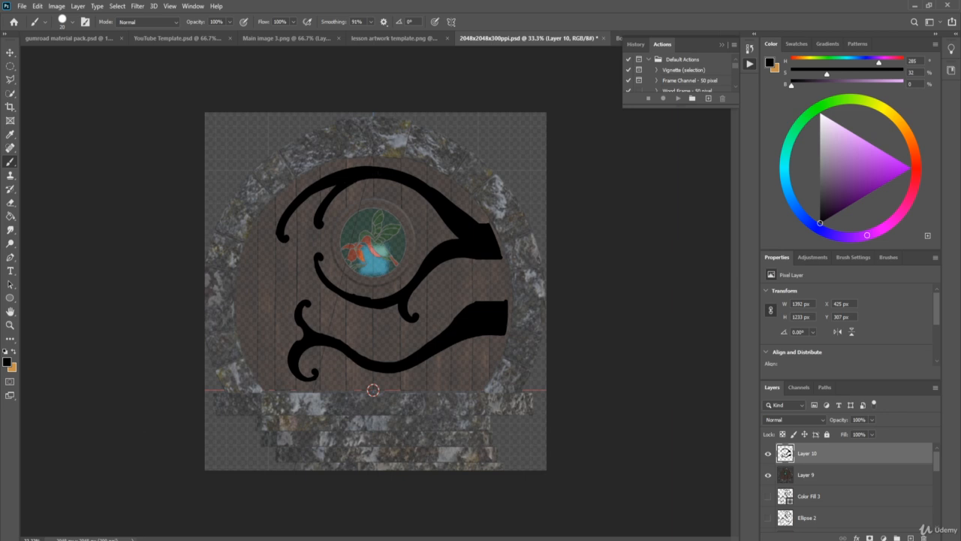
Erase straight edges along the top of the lower hinge's base and the bottom of the upper hinge's base.
key("e")
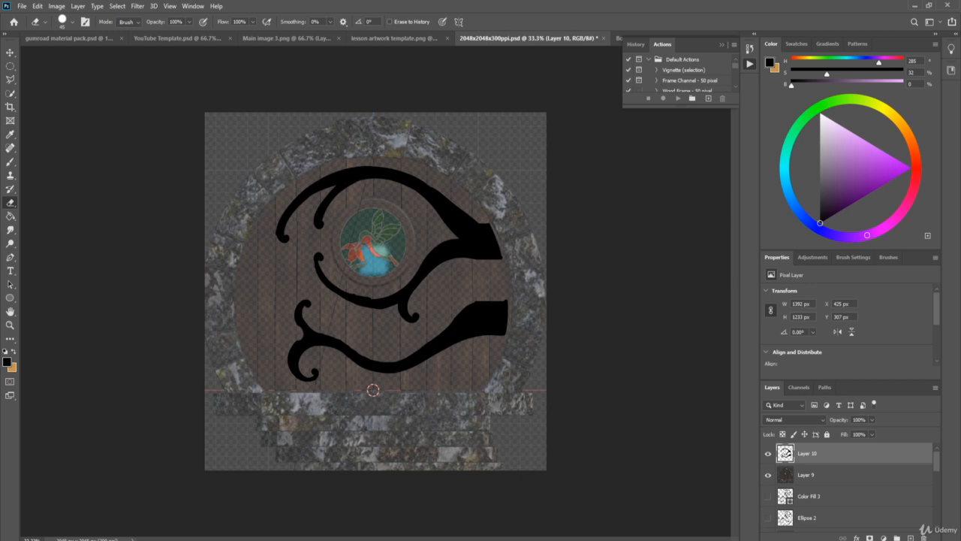
left_click_drag(471, 298, 525, 298)
left_click_drag(477, 262, 541, 264)
left_click_drag(481, 257, 507, 262)
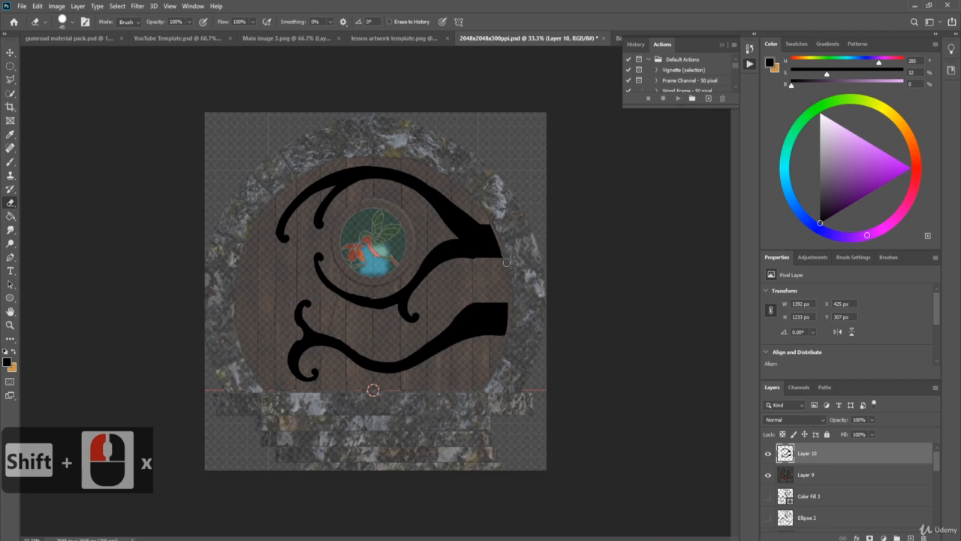
left_click(604, 182)
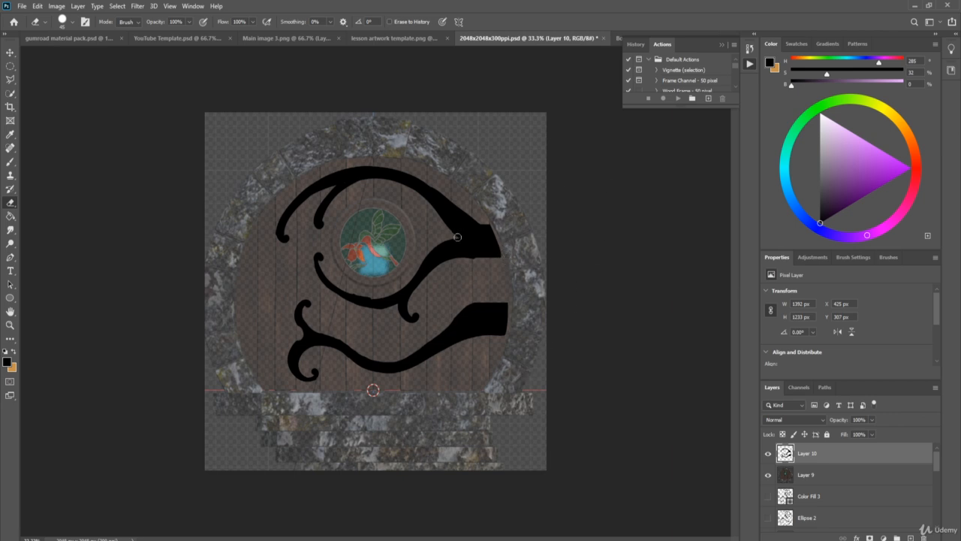
Erase a round notch in the crotch of the upper hinge's two arms and trim the lower arm's inner edge.
left_click(458, 236)
left_click(344, 288)
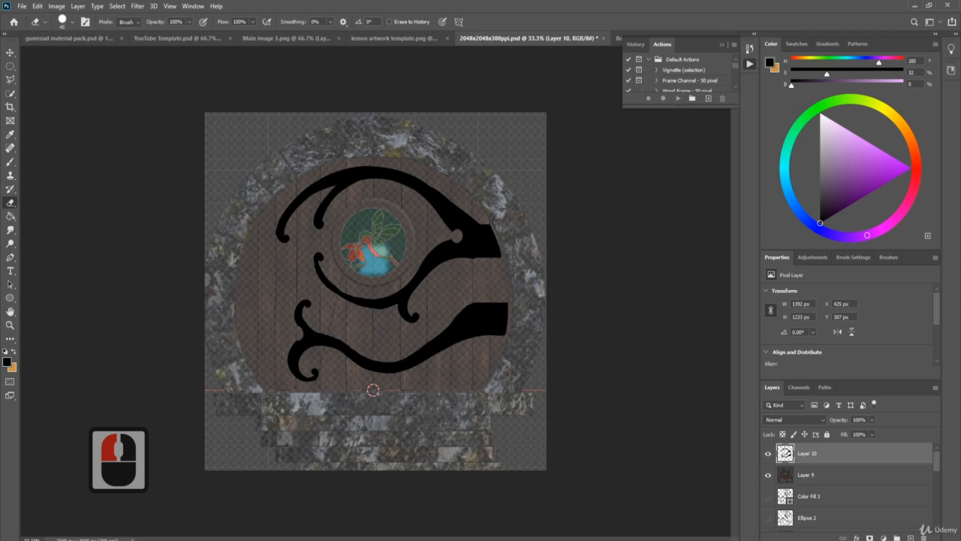
left_click(329, 268)
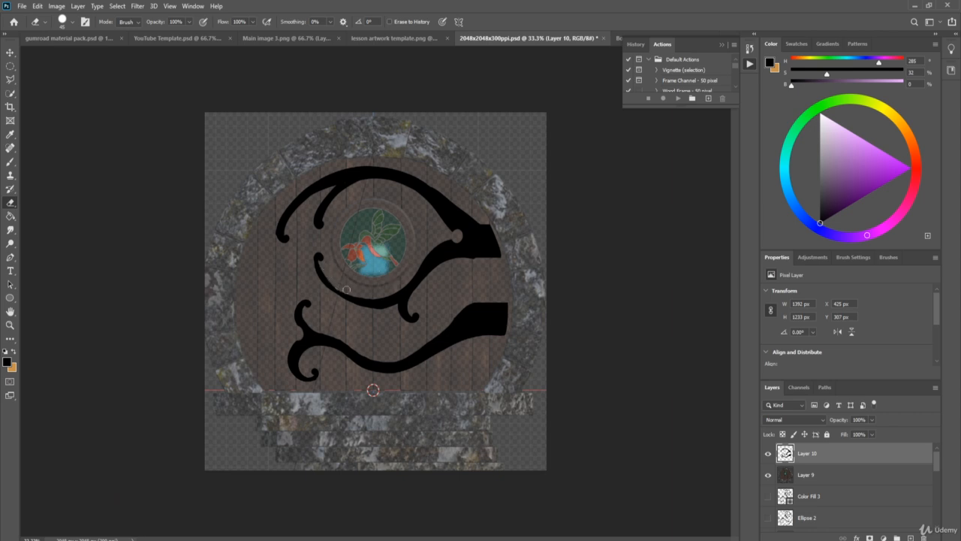
Brush black along the outer edge of the upper hinge's lower arm to thicken it up to the curled tip.
key("b")
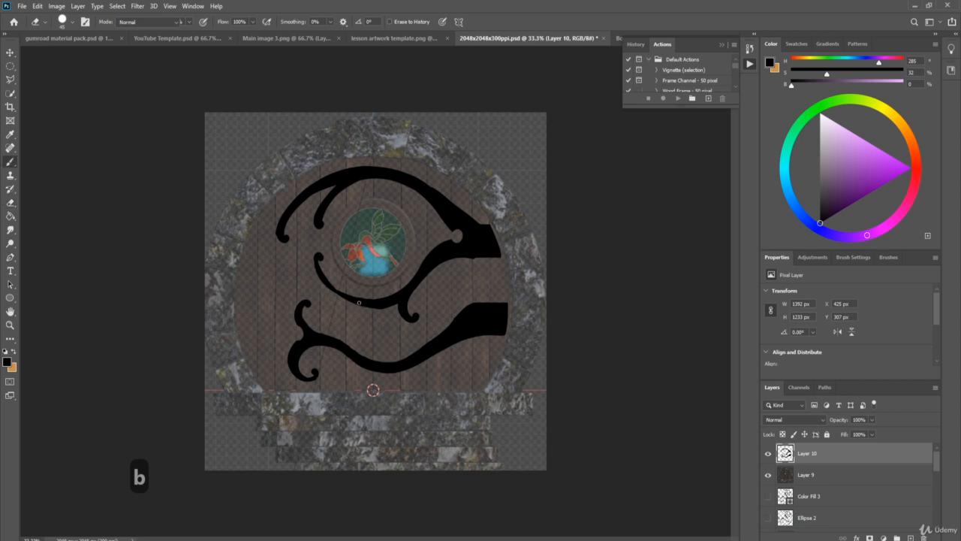
left_click(329, 285)
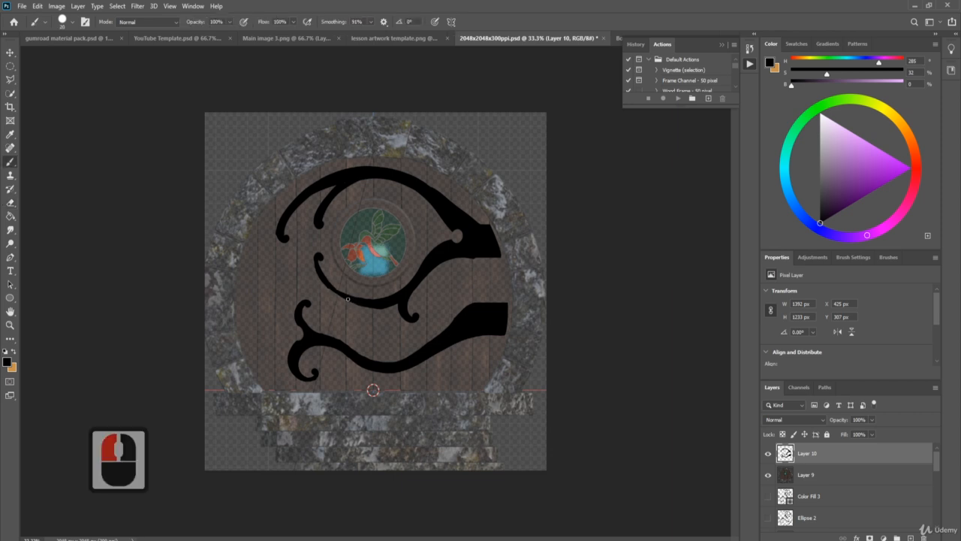
left_click(321, 276)
left_click_drag(340, 294, 317, 256)
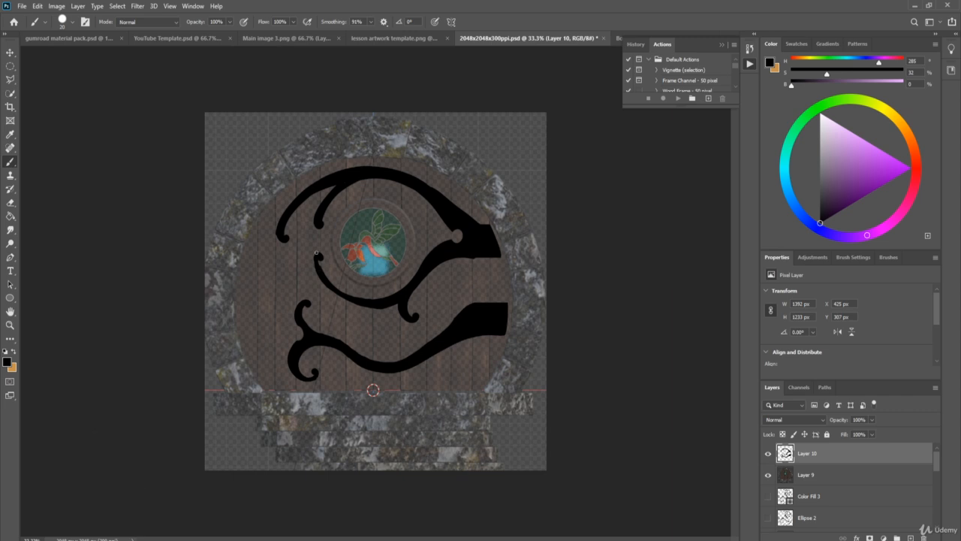
left_click(324, 278)
left_click(322, 274)
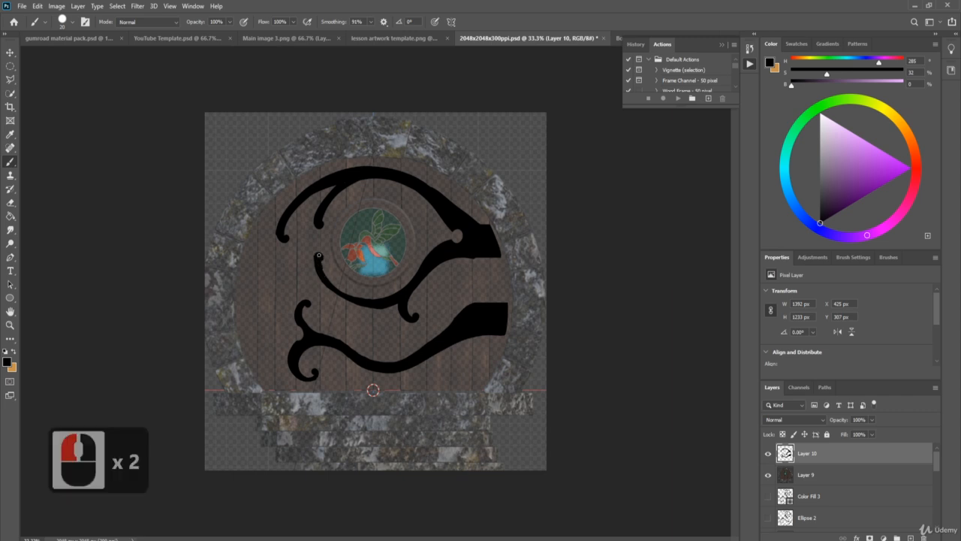
left_click(319, 270)
left_click(318, 260)
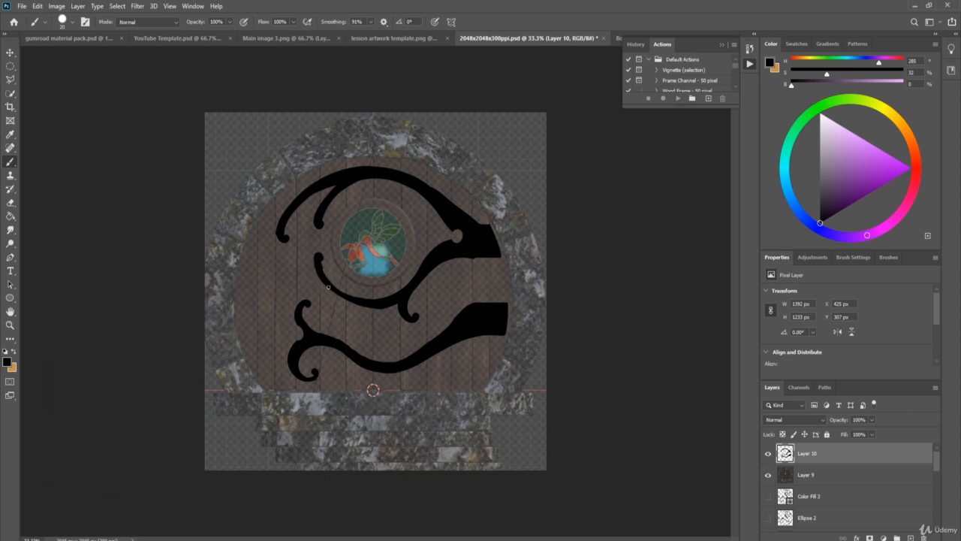
Touch up the lower arm's curled tip and underside with black, up to the new curl.
left_click(319, 258)
left_click(324, 273)
left_click(407, 300)
left_click(321, 276)
left_click(320, 275)
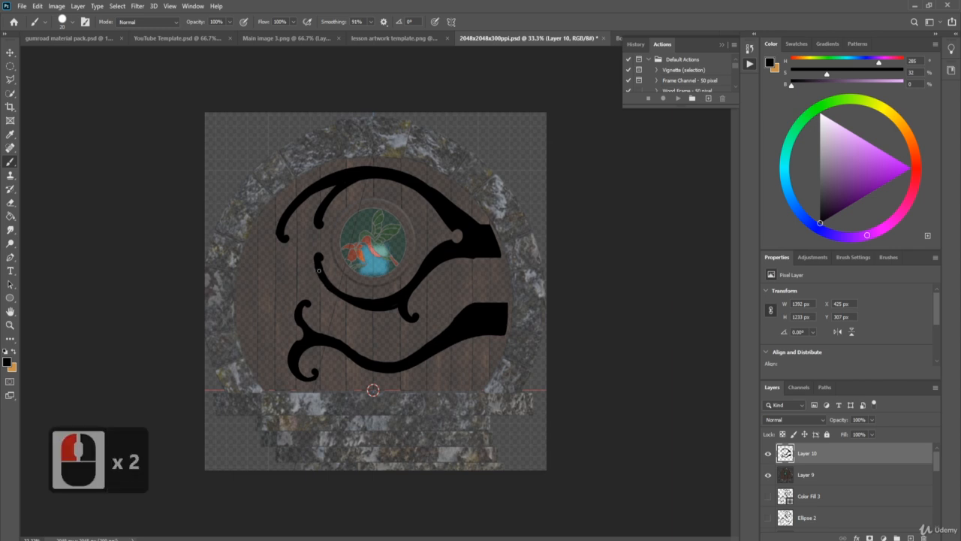
Trim the outer edge and tip of the upper hinge's lower arm with the Eraser.
key("e")
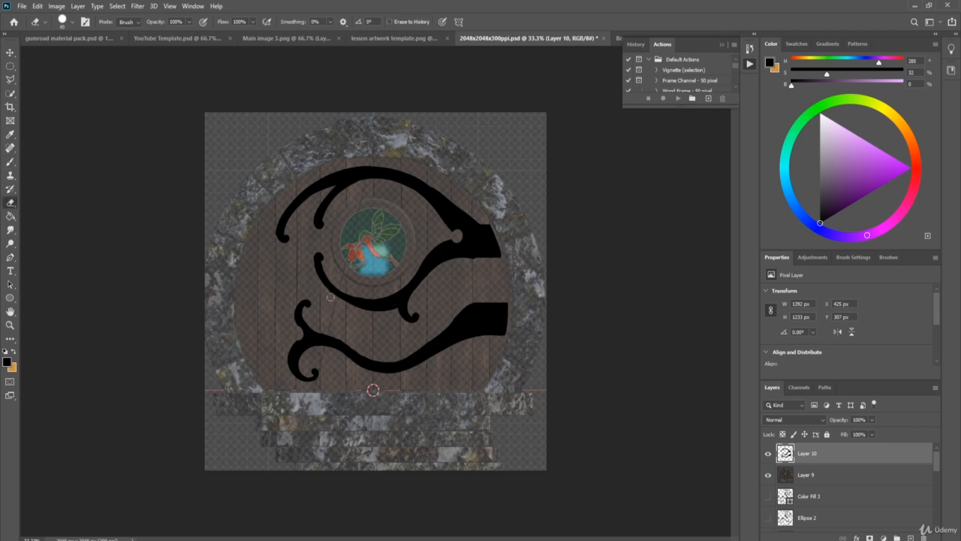
left_click(317, 276)
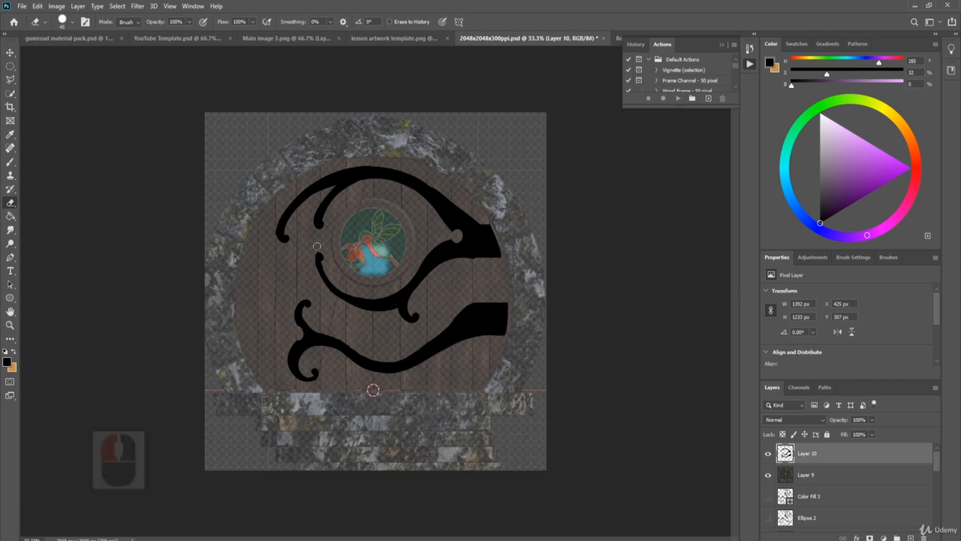
left_click_drag(314, 249, 311, 259)
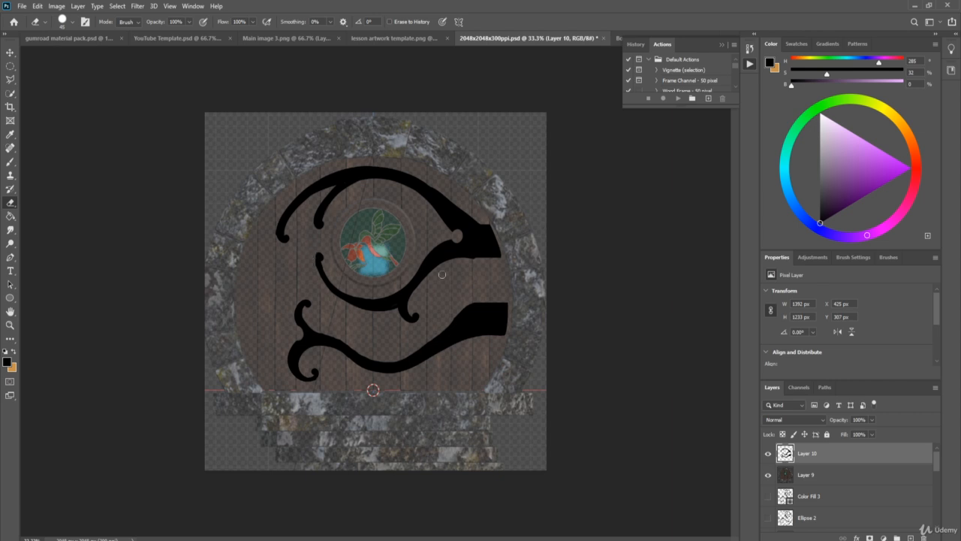
Erase round notches beside the lower arm's curl and on both edges of each hinge where its base begins.
left_click(396, 309)
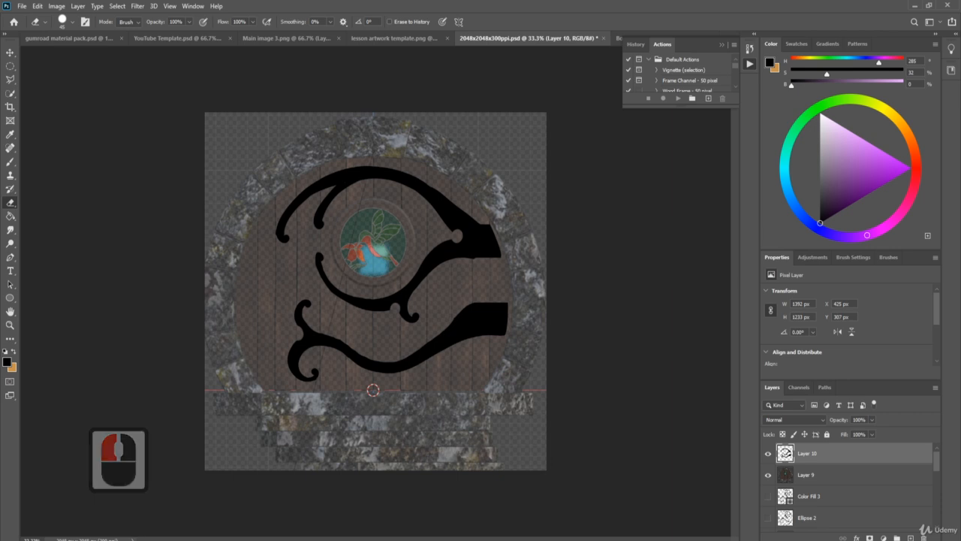
left_click(469, 305)
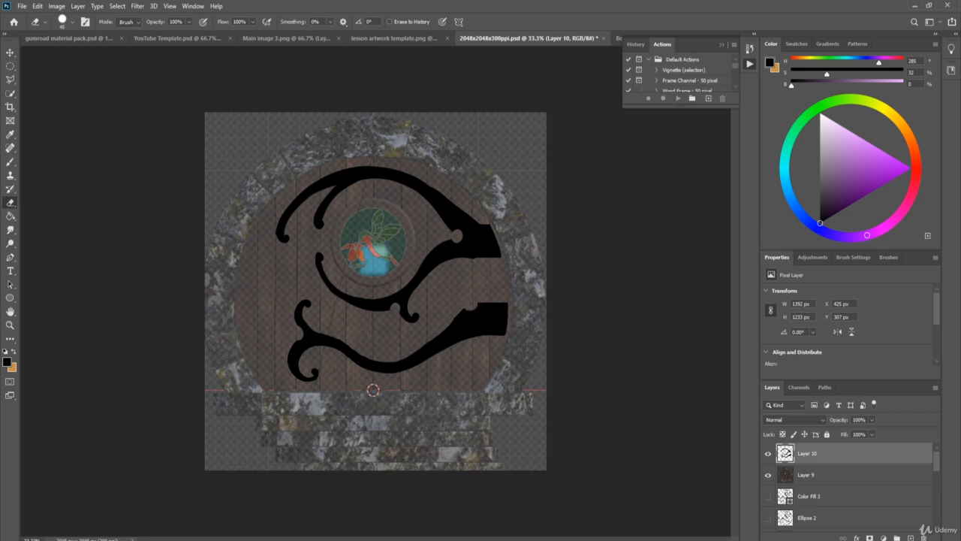
left_click(480, 336)
left_click(478, 223)
left_click(374, 390)
Slim the inner branch beside the window by erasing along its inner edge up to the arch.
left_click(325, 211)
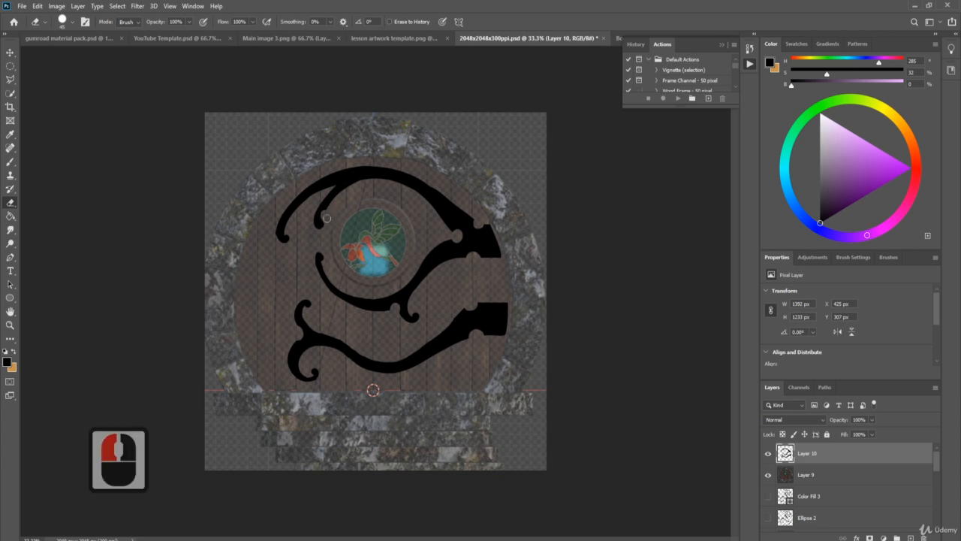
left_click_drag(325, 213, 369, 182)
left_click(369, 182)
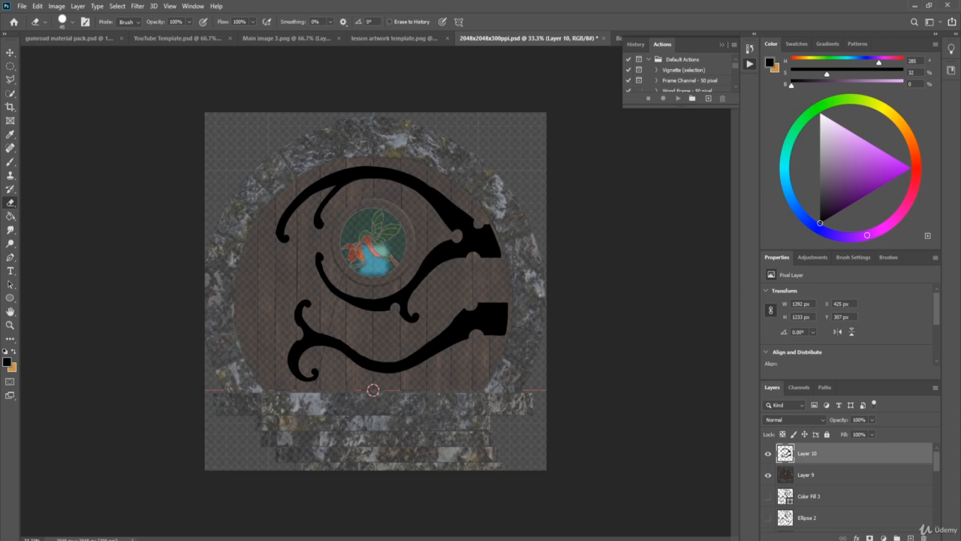
Trim the inner edge of the arch's outer end, from its curled tip toward the inner branch.
left_click(288, 230)
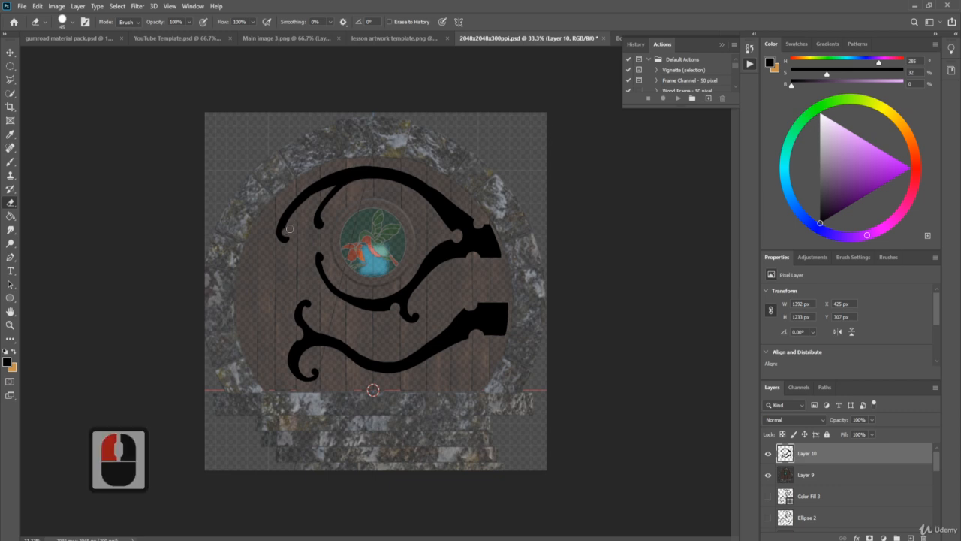
left_click(318, 195)
left_click(306, 203)
left_click(324, 191)
Shrink the Eraser and sharpen the narrow gap where the inner branch splits from the upper hinge's arch.
key("bracketleft")
key("bracketleft")
key("bracketleft")
key("bracketleft")
key("bracketleft")
key("bracketleft")
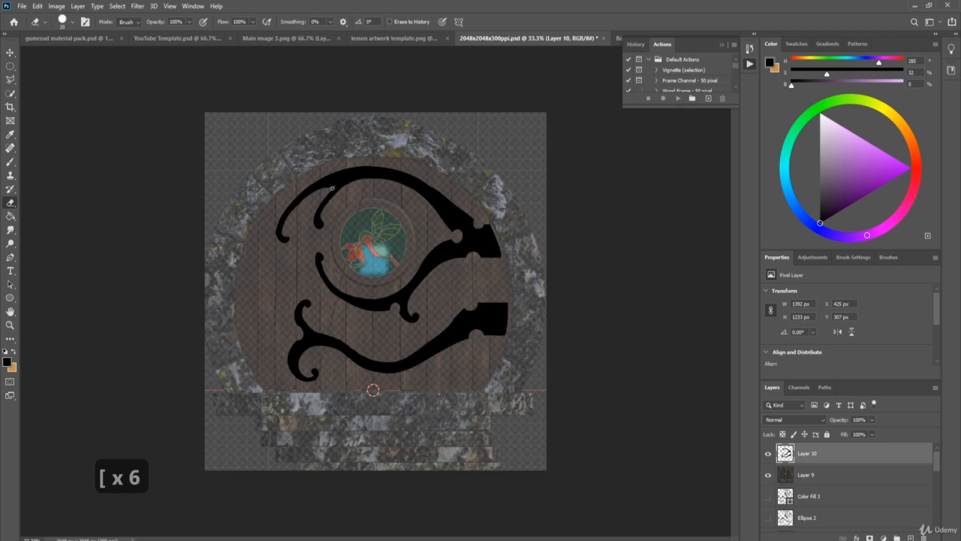
key("bracketleft")
left_click(337, 183)
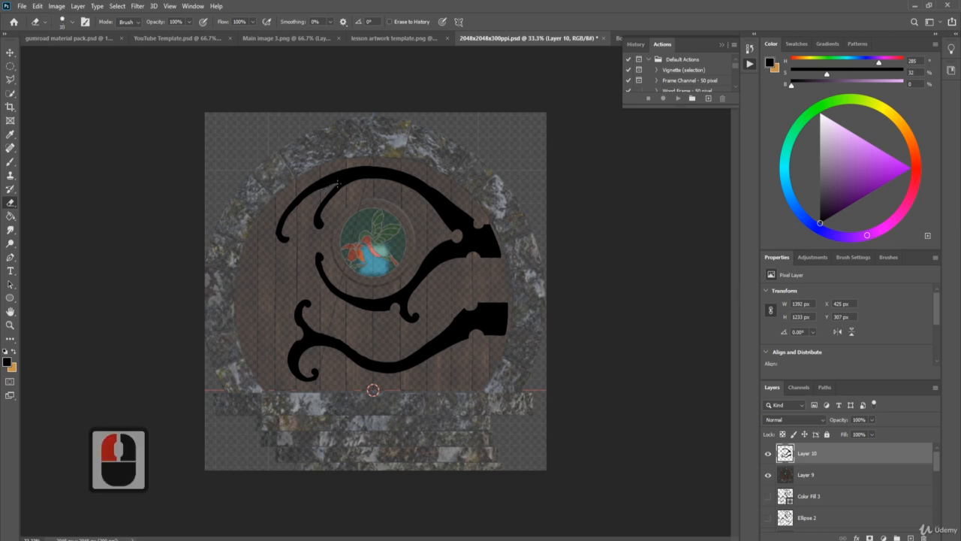
left_click(333, 184)
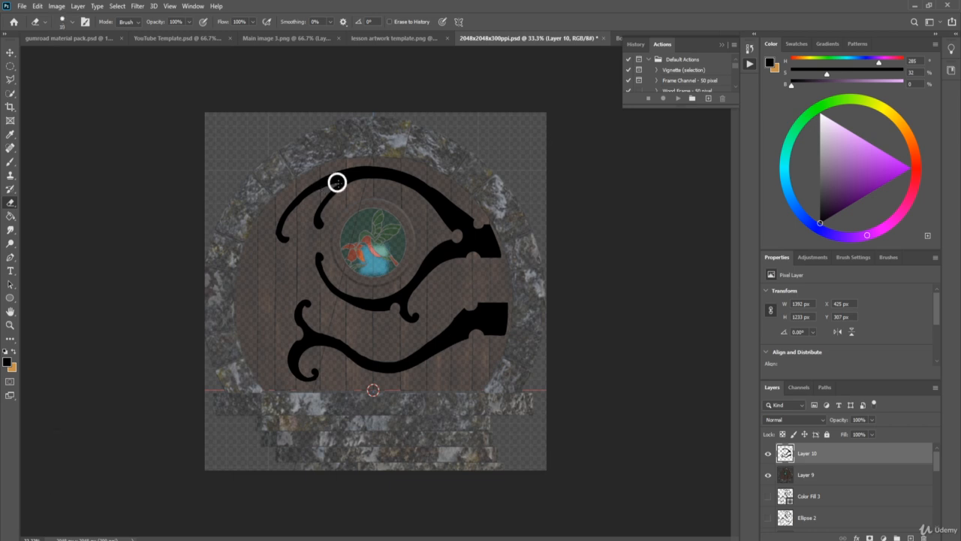
Try erasing a round notch with a 20 px Eraser where the inner branch splits from the upper hinge's arch, and undo it.
left_click(337, 182)
key("bracketright")
key("bracketright")
left_click(338, 182)
left_click(339, 181)
left_click(338, 181)
left_click(336, 182)
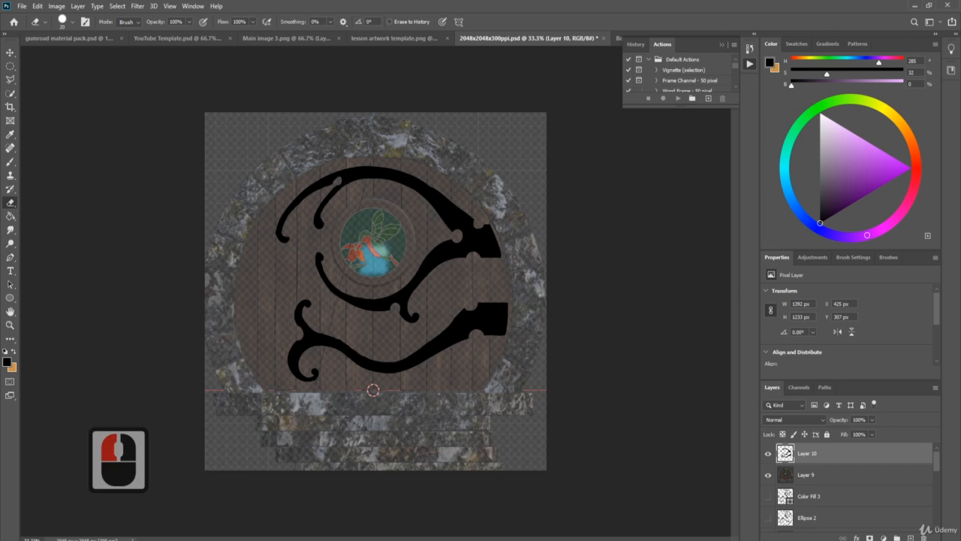
left_click(373, 390)
key("ctrl+z")
key("ctrl+z")
key("ctrl+z")
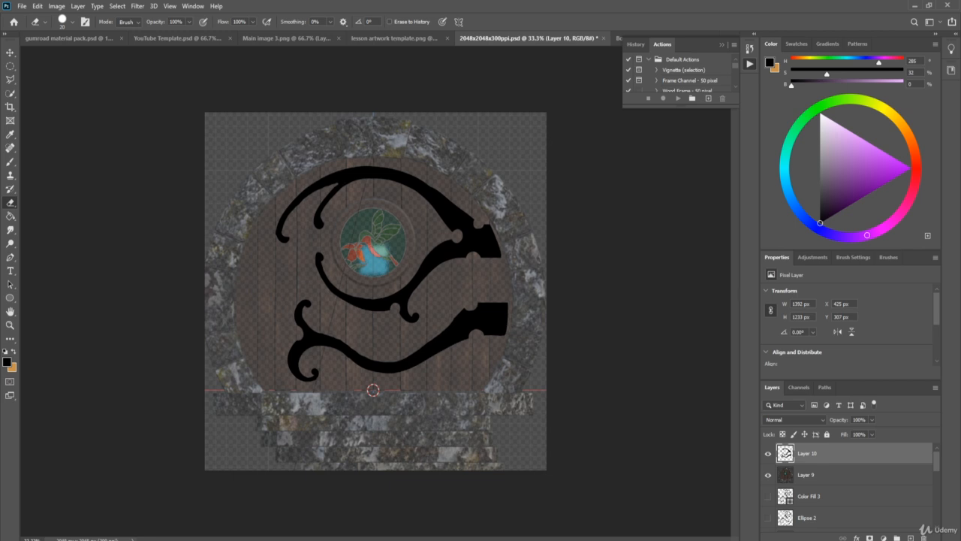
Round off the curled tip of the upper arch's outer end with a small black Brush dab.
key("b")
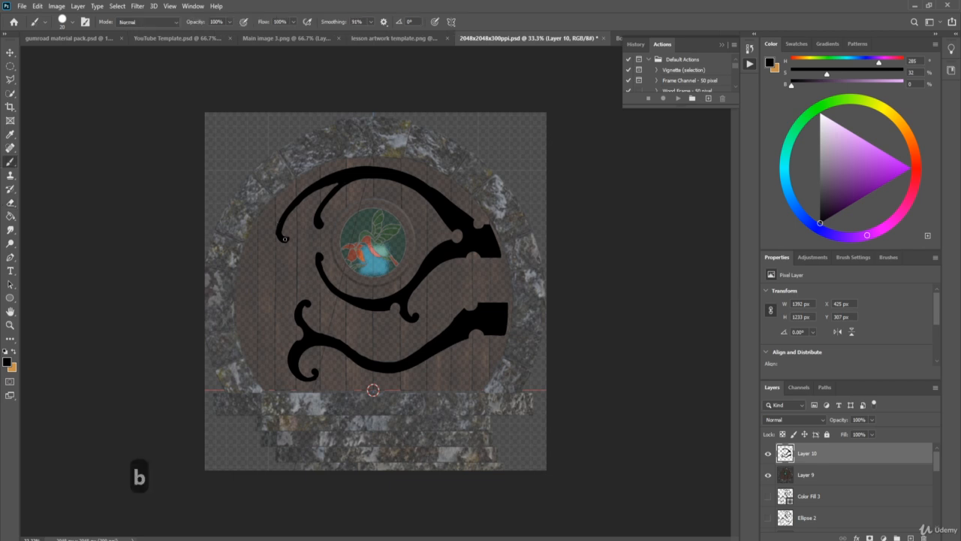
left_click(286, 238)
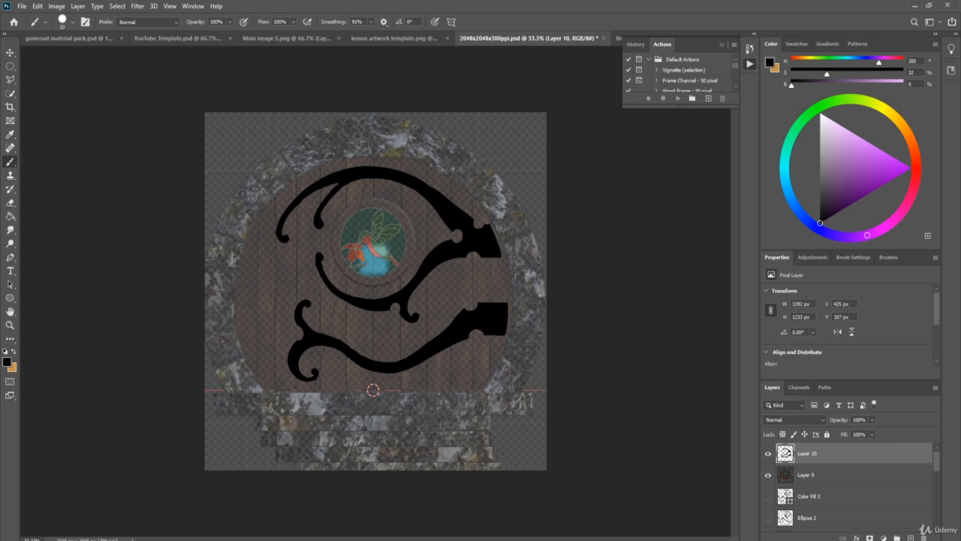
key("alt+F9")
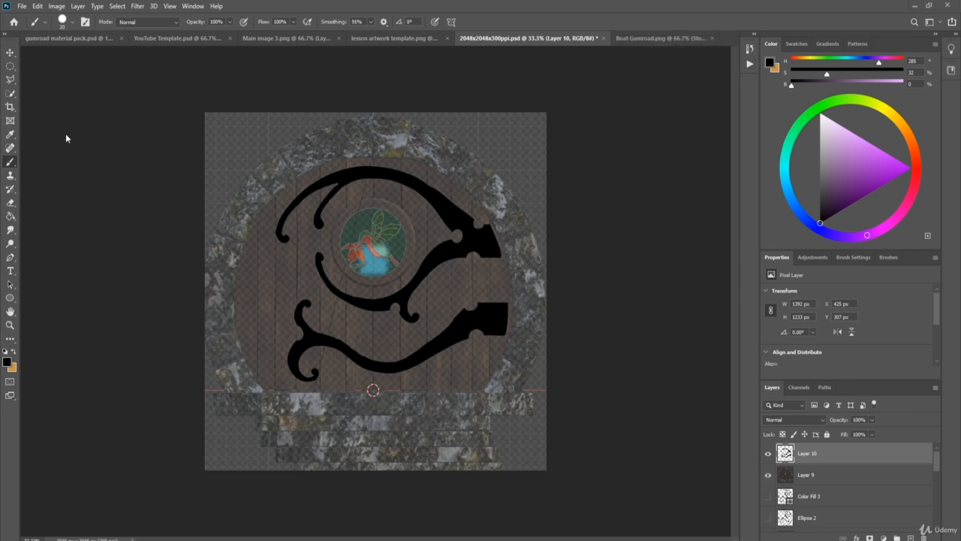
Select both black hinges with the Quick Selection tool by selecting the empty area around them and inverting the selection.
left_click(11, 94)
left_click(11, 94)
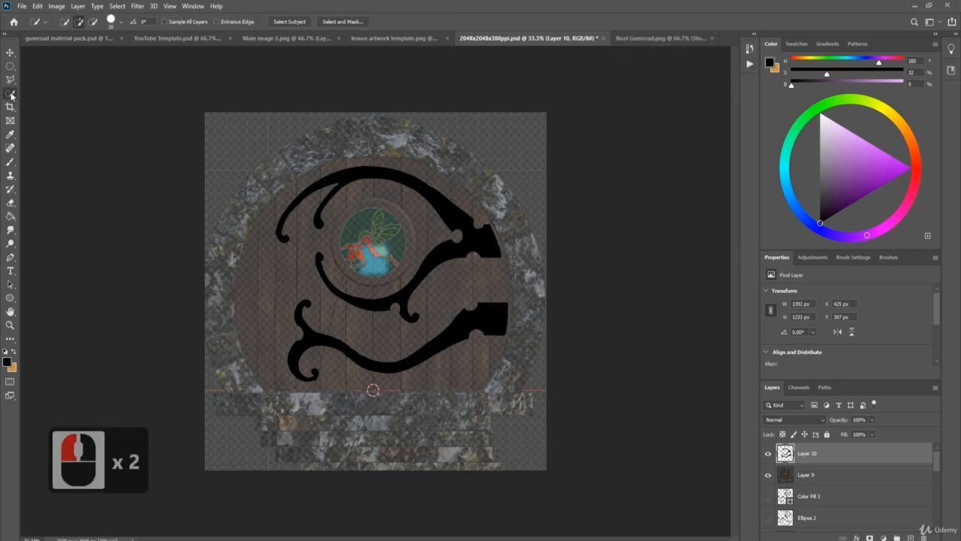
right_click(10, 95)
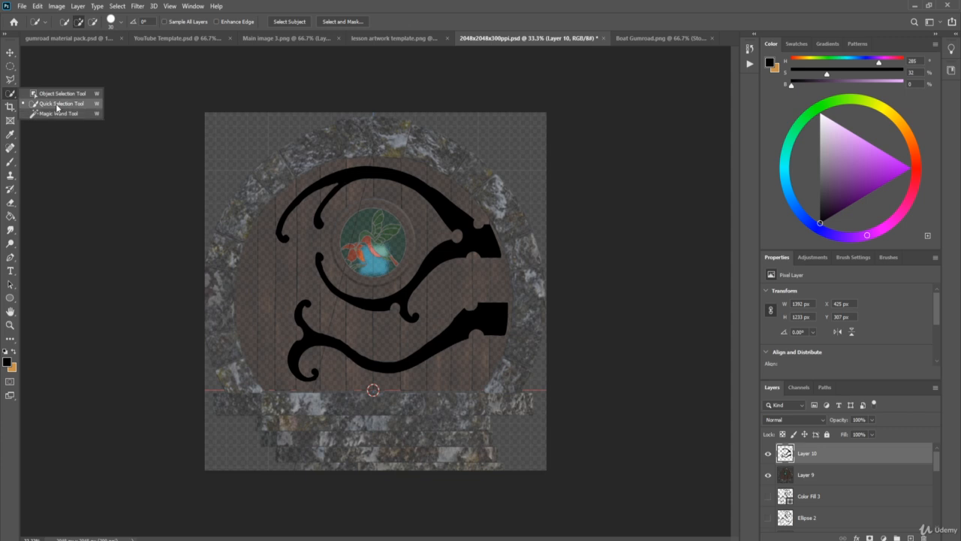
left_click(211, 119)
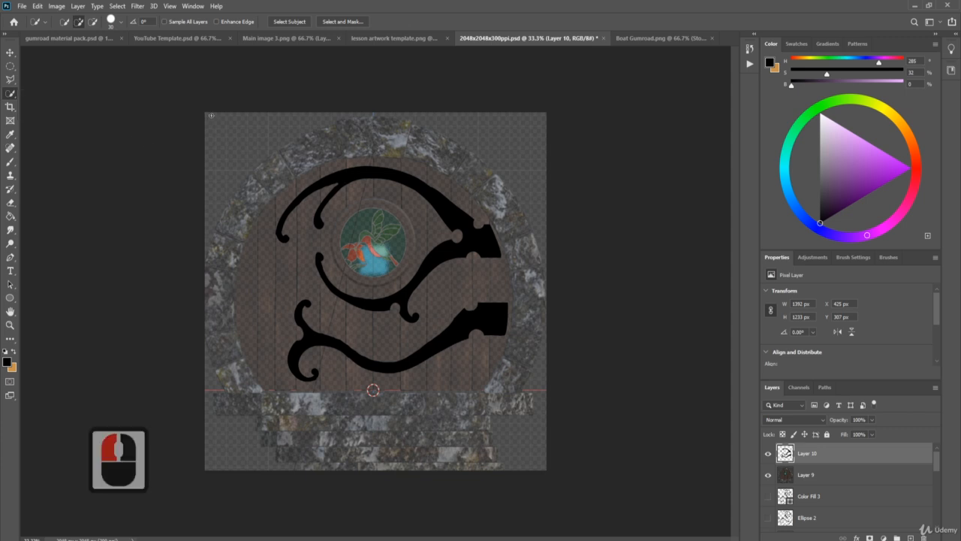
left_click_drag(464, 436, 584, 532)
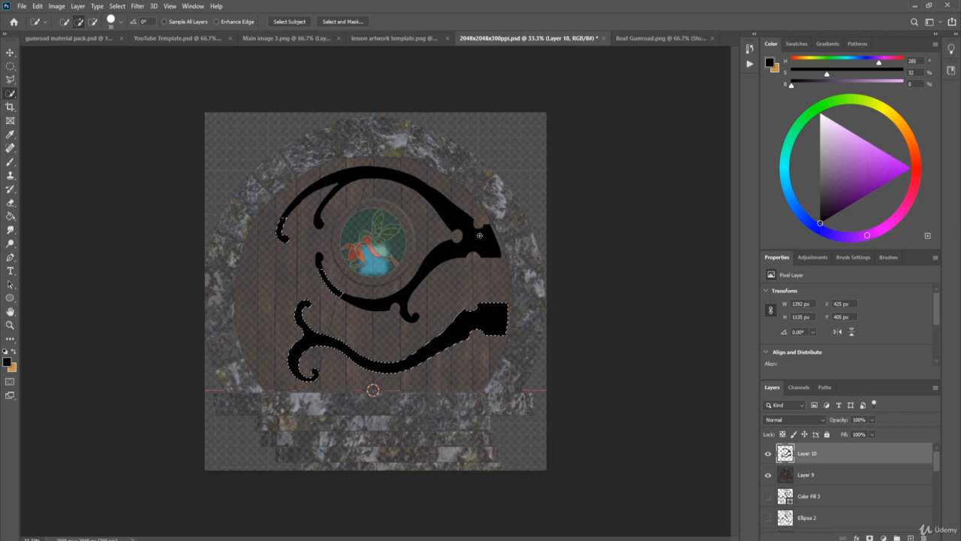
key("ctrl+shift+i")
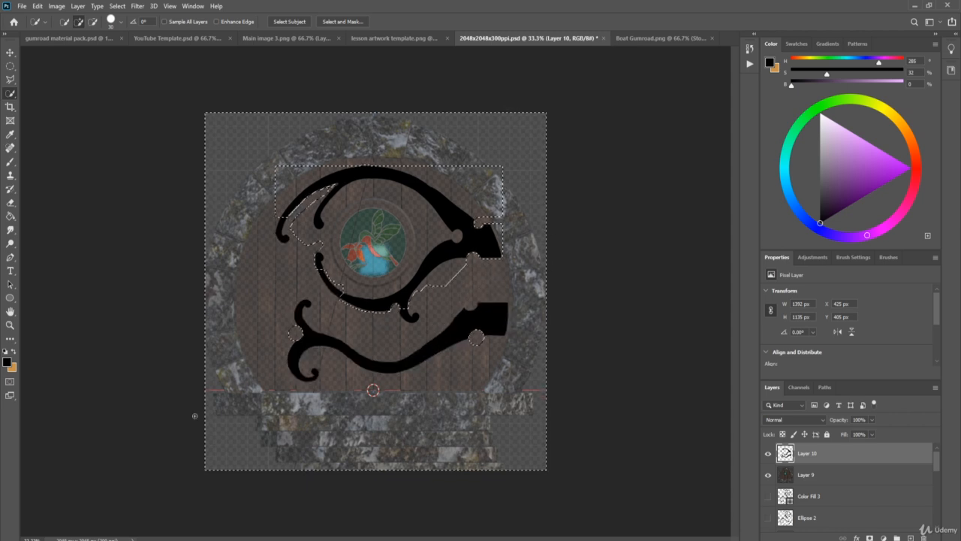
left_click(483, 272)
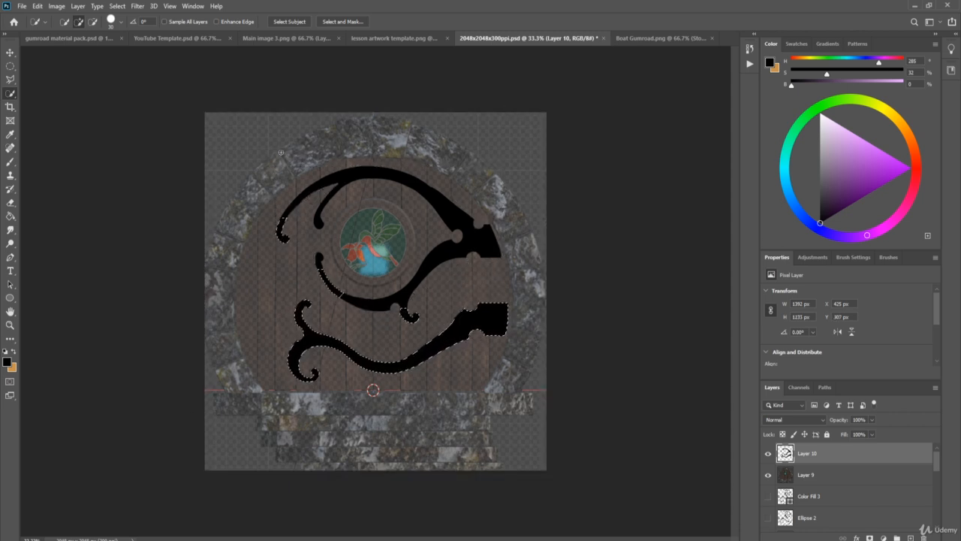
left_click(405, 323)
Convert the hinge selection into a work path with a tolerance of 2.0 pixels.
right_click(466, 253)
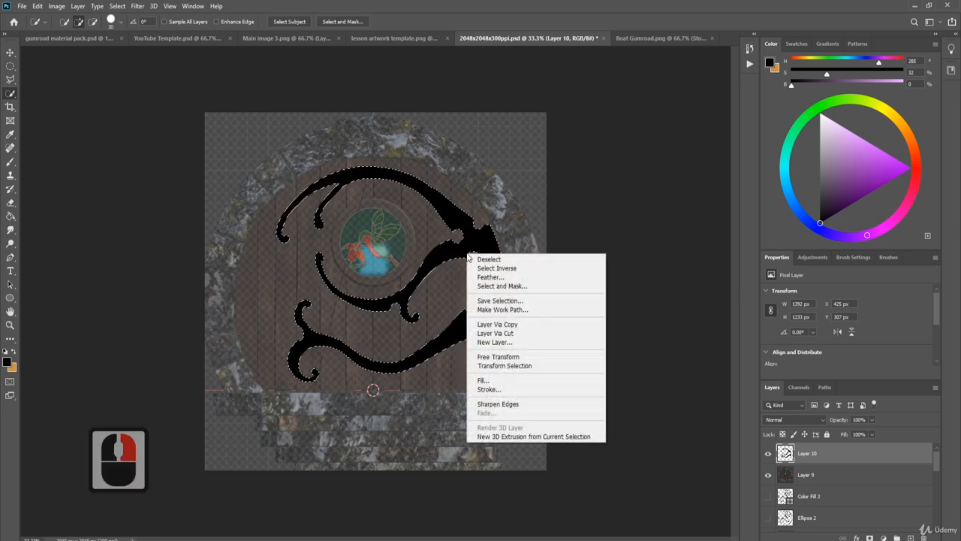
left_click(518, 311)
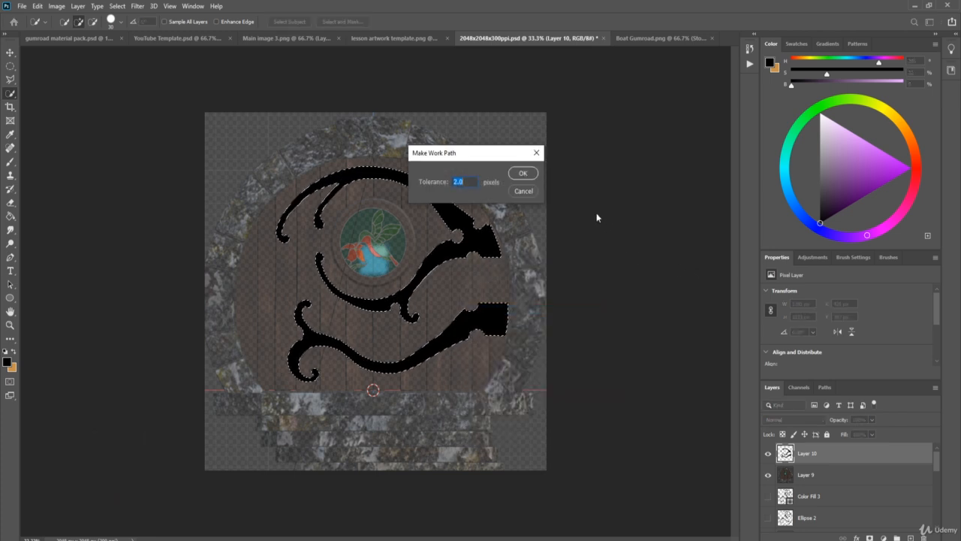
left_click(522, 173)
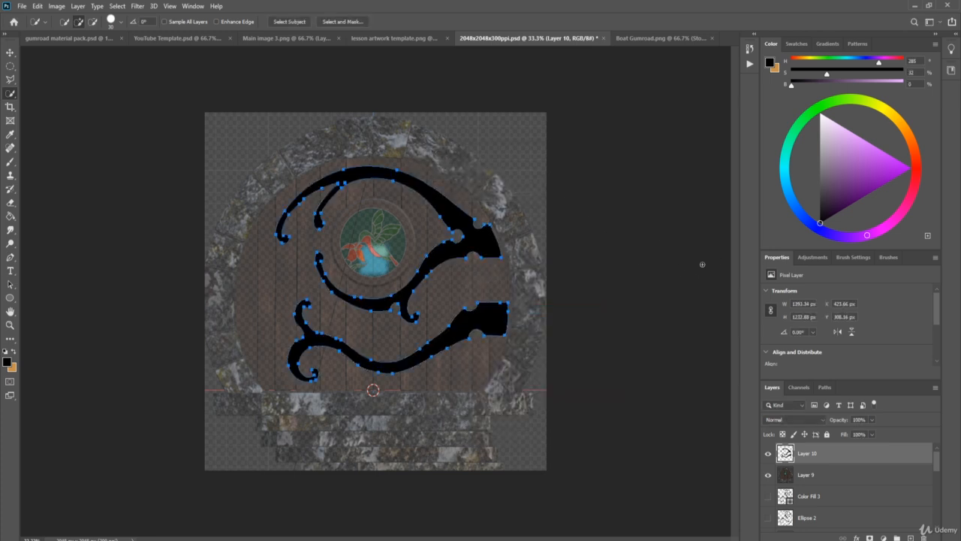
Create a new solid color fill layer from the hinge path, filled with black (000000).
left_click(77, 6)
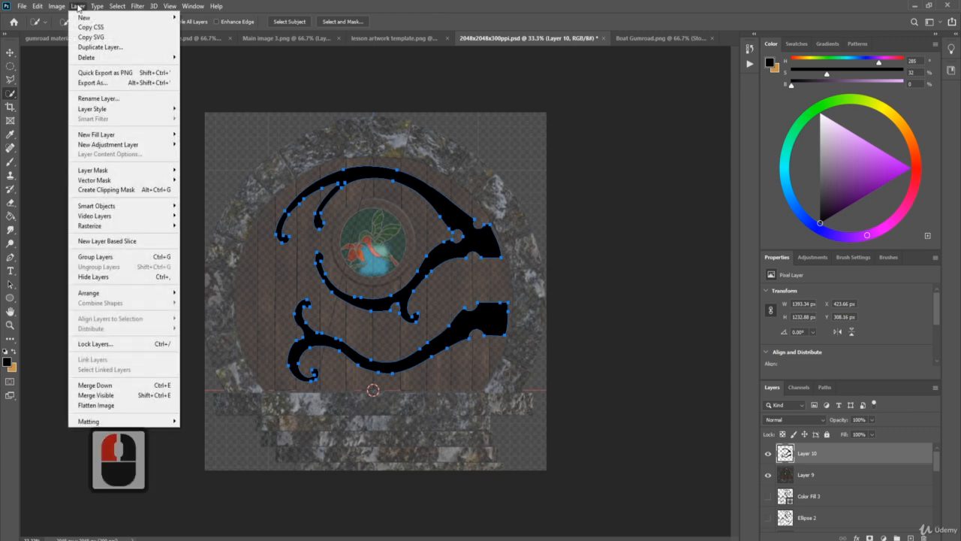
left_click(113, 135)
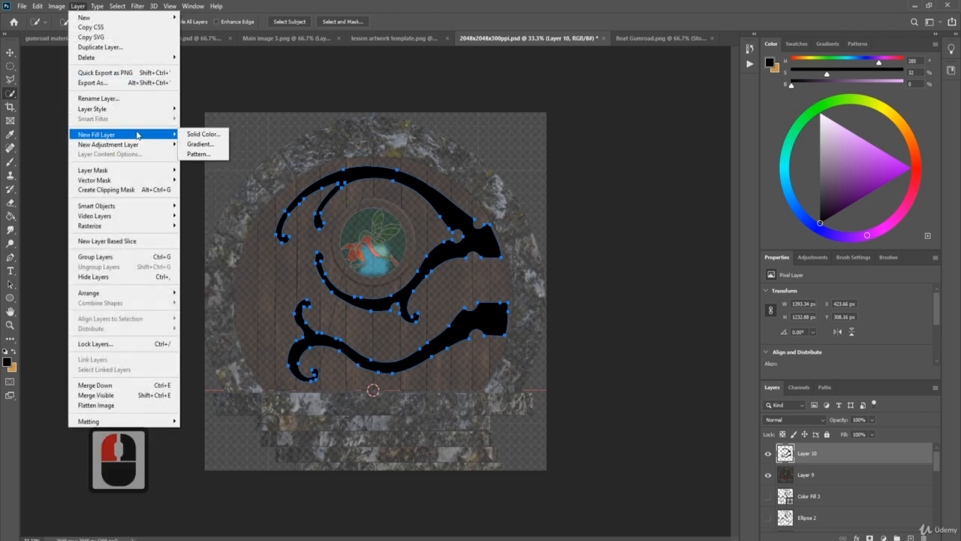
left_click(203, 135)
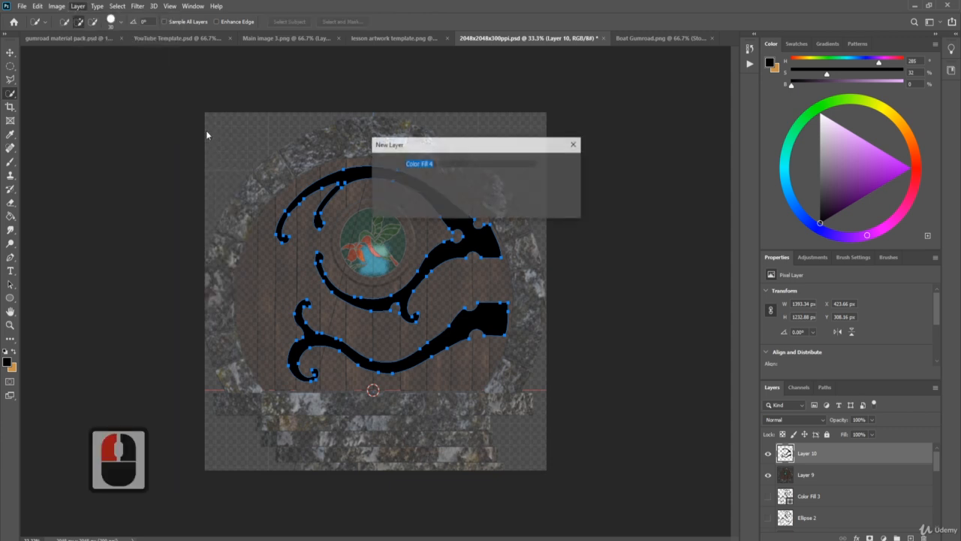
left_click(564, 165)
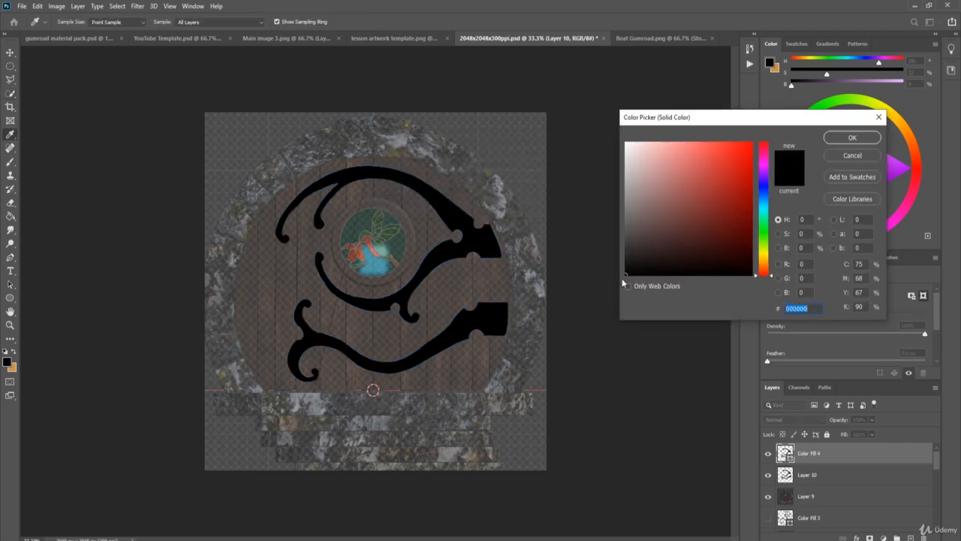
left_click(861, 142)
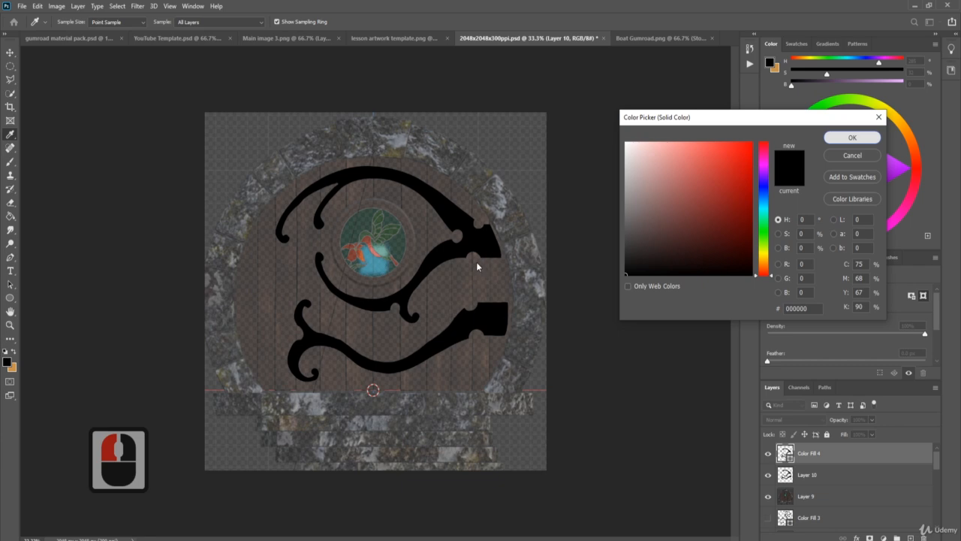
Hide the door reference on Layer 9 and the painted hinges on Layer 10, leaving only the filled vector hinges.
key("w")
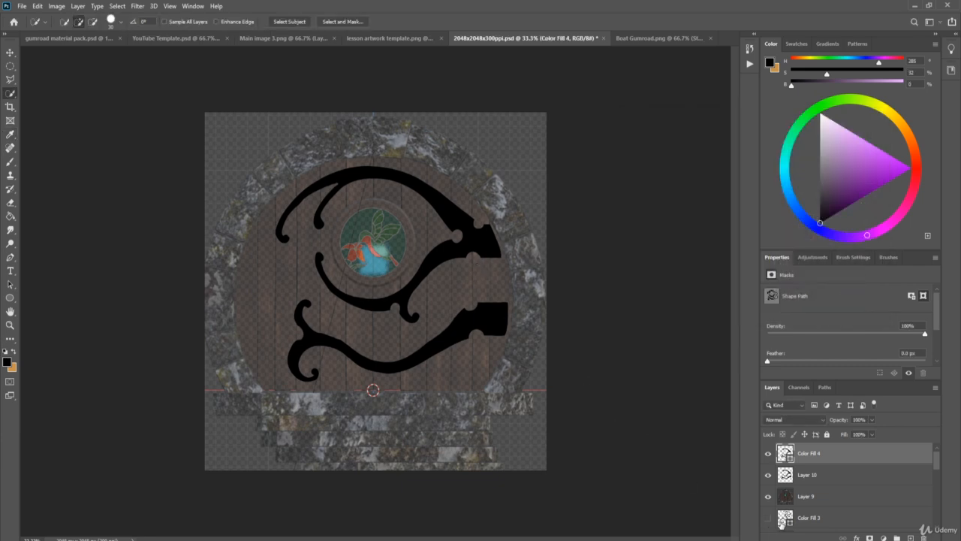
left_click(768, 496)
left_click(767, 475)
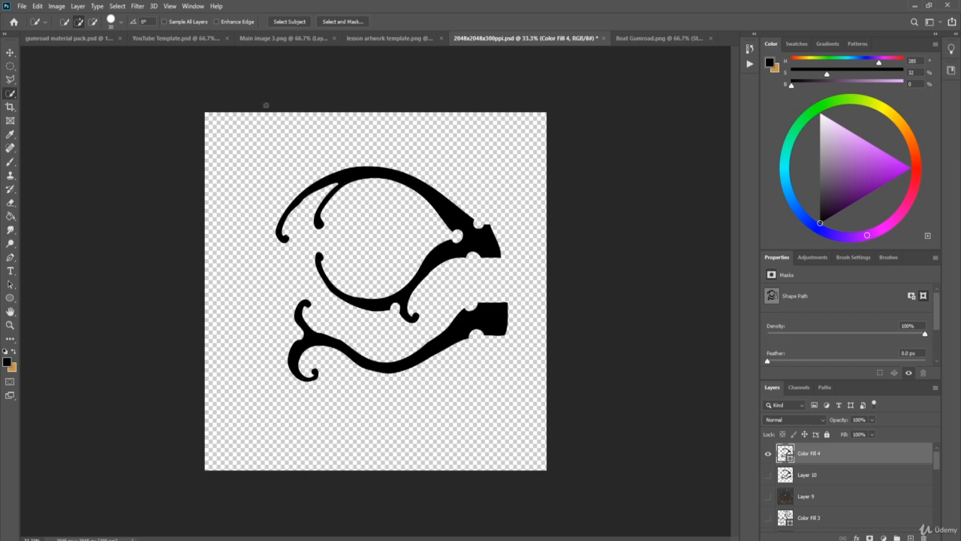
Export the hinge shapes as a 2048 x 2048 px SVG named Hinges into the course's SVG folder.
left_click(22, 6)
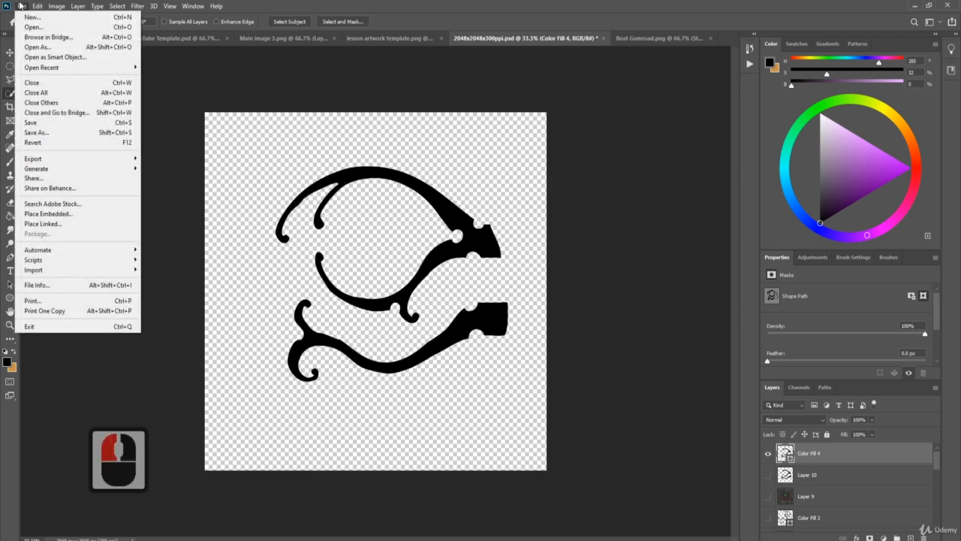
mouse_move(75, 158)
left_click(188, 169)
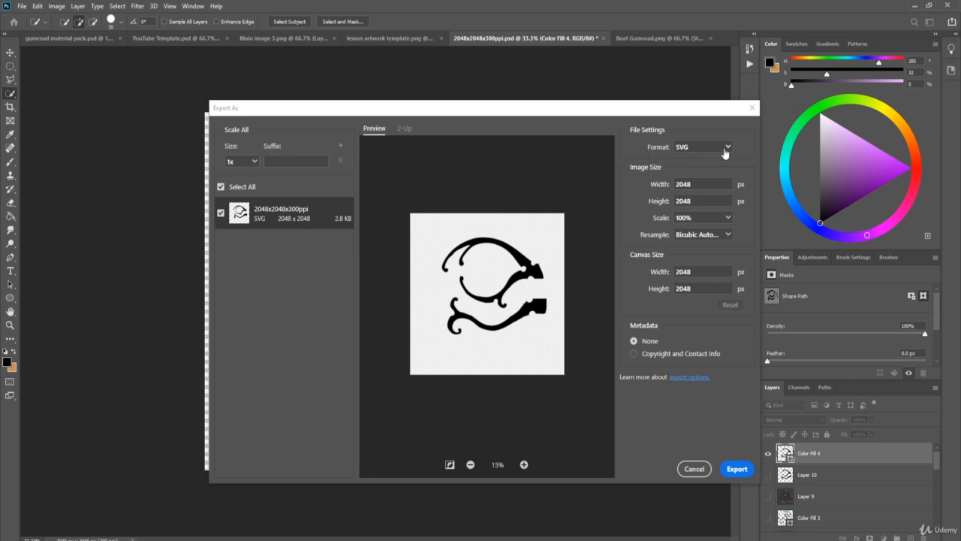
left_click(736, 469)
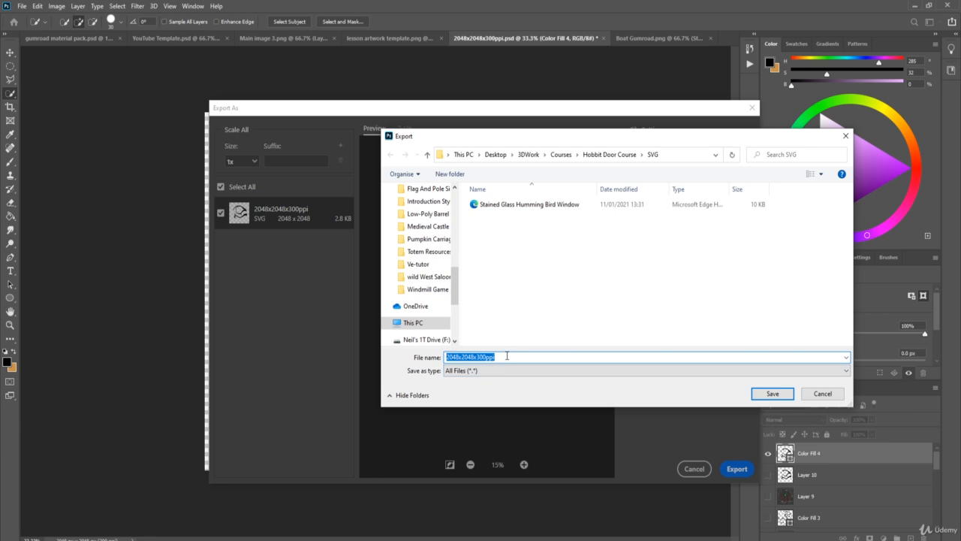
key("BackSpace")
type("H")
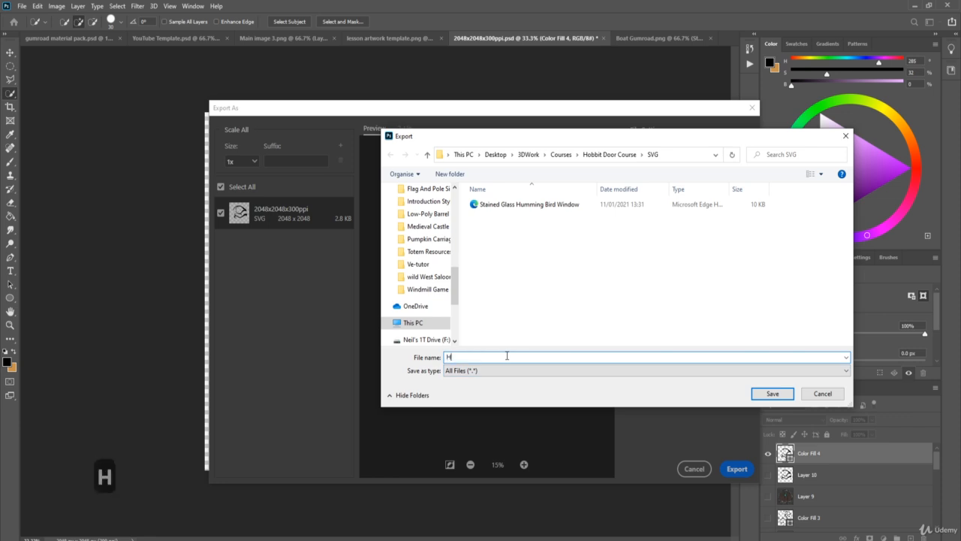
type("inges")
key("Return")
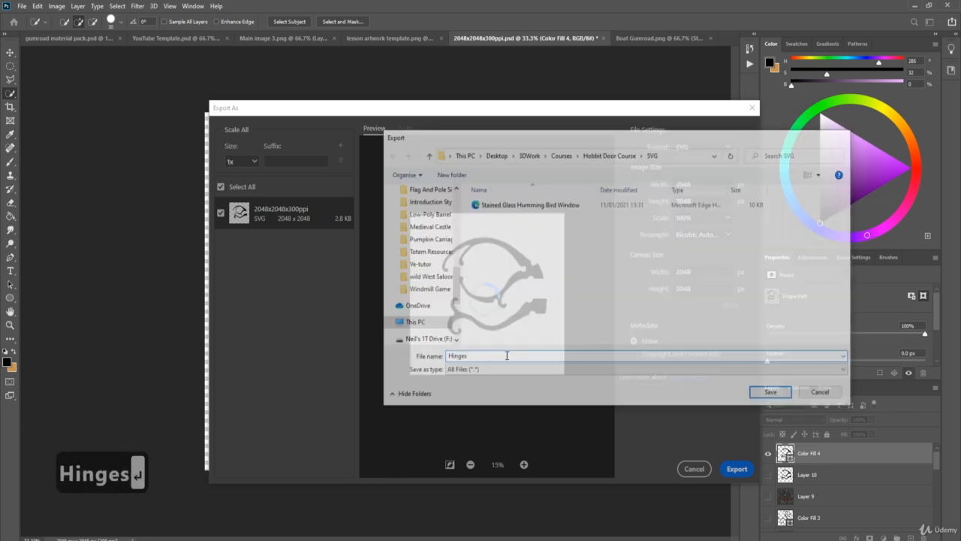